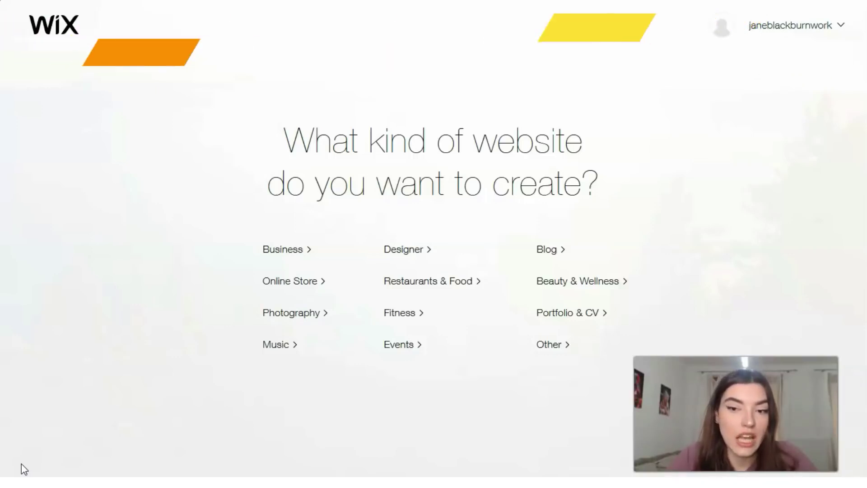
Step: Choose a blog as the kind of website and narrow the blog templates to the Podcast category
{"action": "left_click", "coordinate": [559, 249]}
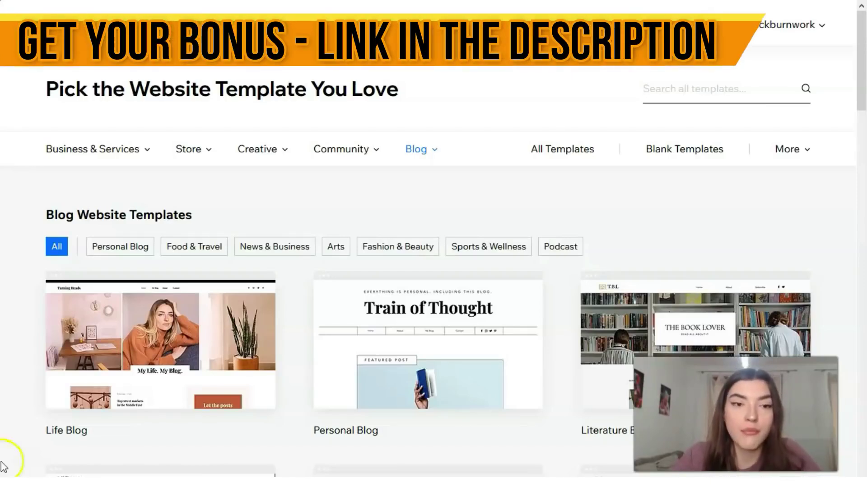
{"action": "mouse_move", "coordinate": [93, 151]}
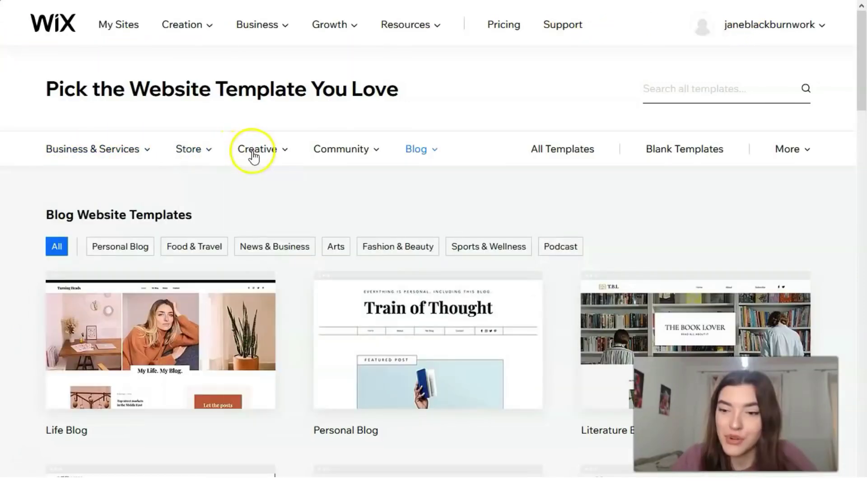
{"action": "mouse_move", "coordinate": [298, 157]}
{"action": "mouse_move", "coordinate": [411, 160]}
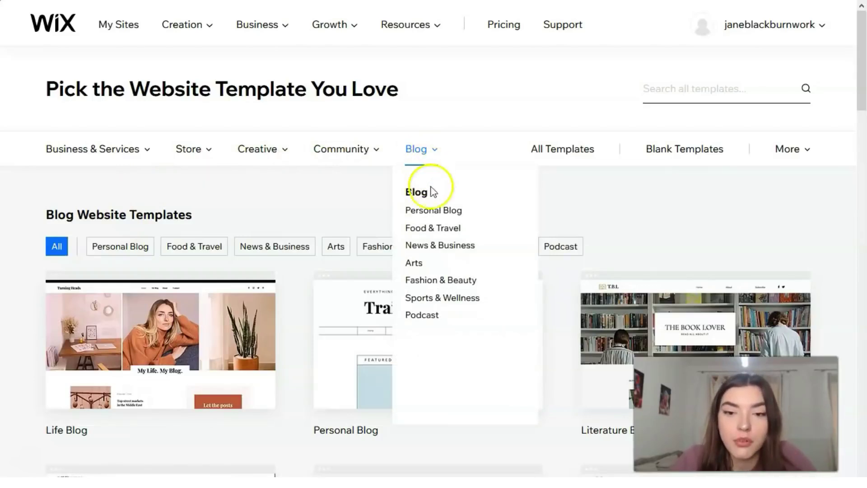
{"action": "left_click", "coordinate": [434, 317]}
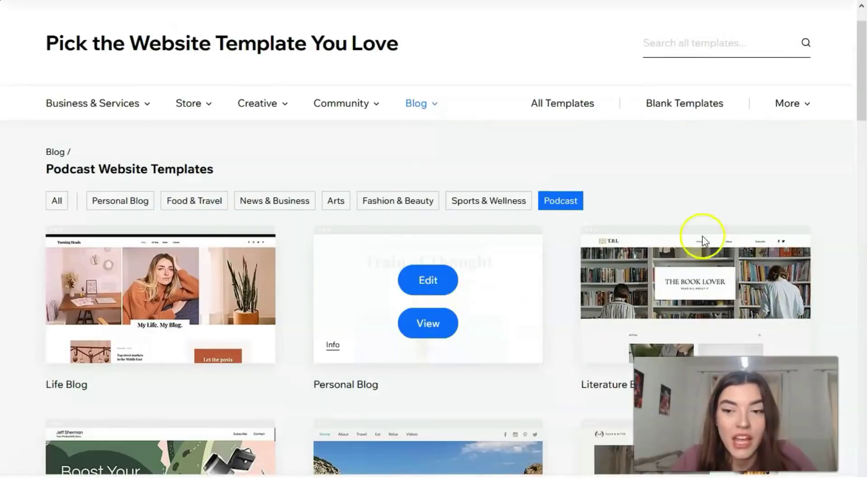
Step: Preview the Art & Culture Blog & Podcast template, and close the preview
{"action": "scroll", "coordinate": [568, 230], "scroll_direction": "down", "scroll_amount": 1}
{"action": "scroll", "coordinate": [567, 229], "scroll_direction": "down", "scroll_amount": 2}
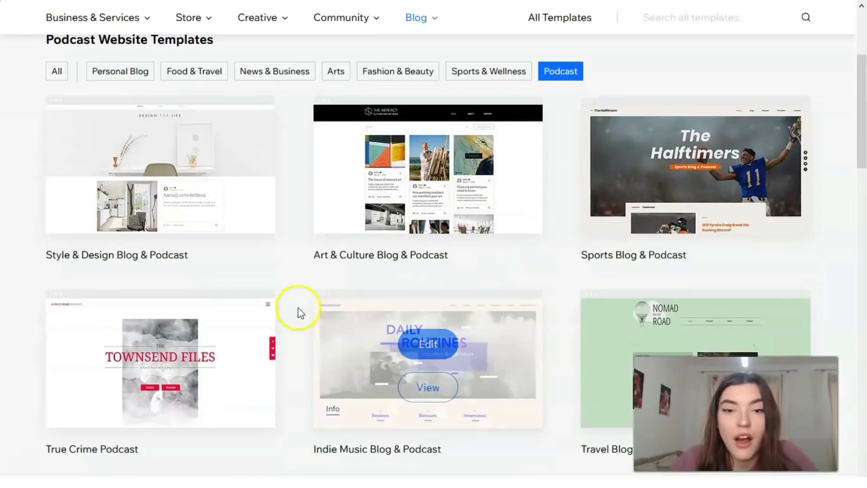
{"action": "mouse_move", "coordinate": [441, 223]}
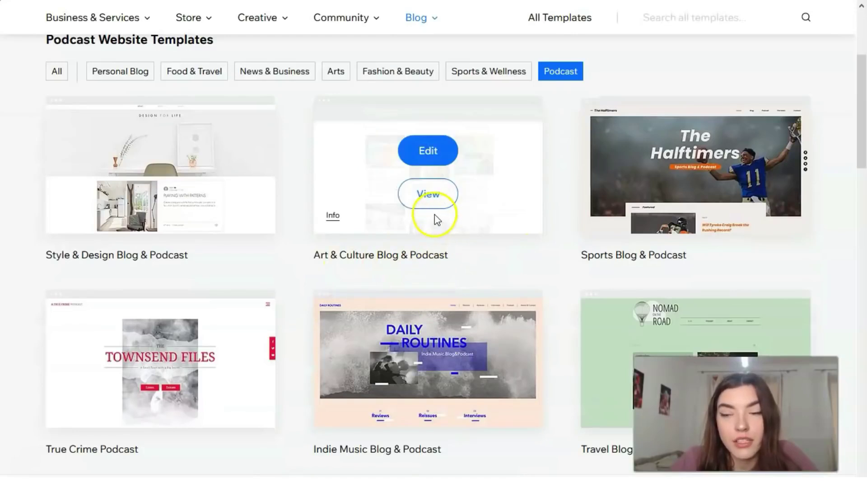
{"action": "left_click", "coordinate": [433, 193]}
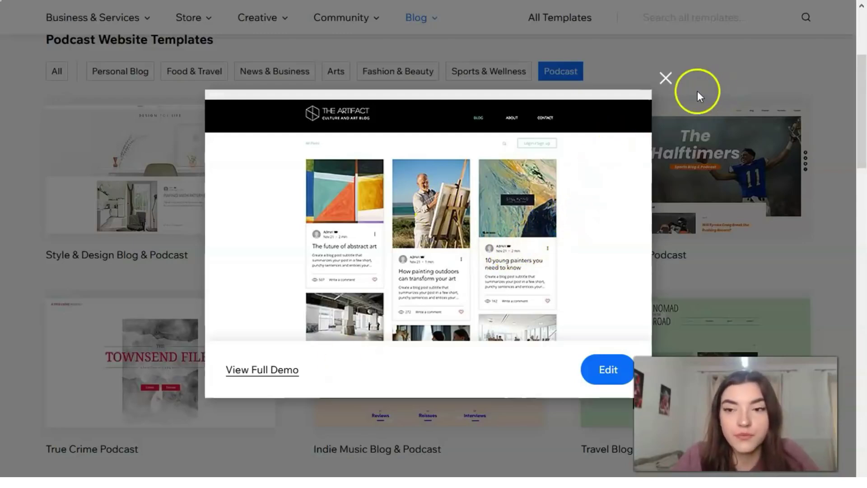
{"action": "left_click", "coordinate": [665, 77]}
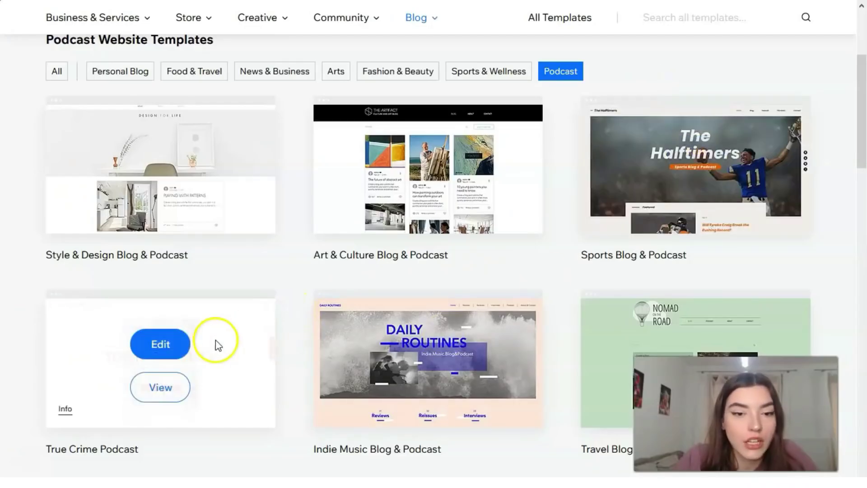
Step: Preview the Religious Blog template and open its full demo
{"action": "scroll", "coordinate": [310, 356], "scroll_direction": "down", "scroll_amount": 1}
{"action": "scroll", "coordinate": [310, 357], "scroll_direction": "down", "scroll_amount": 7}
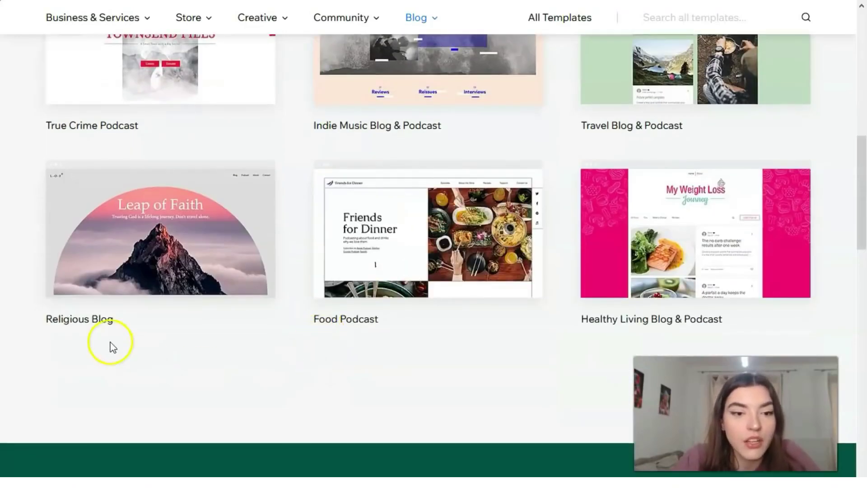
{"action": "left_click", "coordinate": [176, 266]}
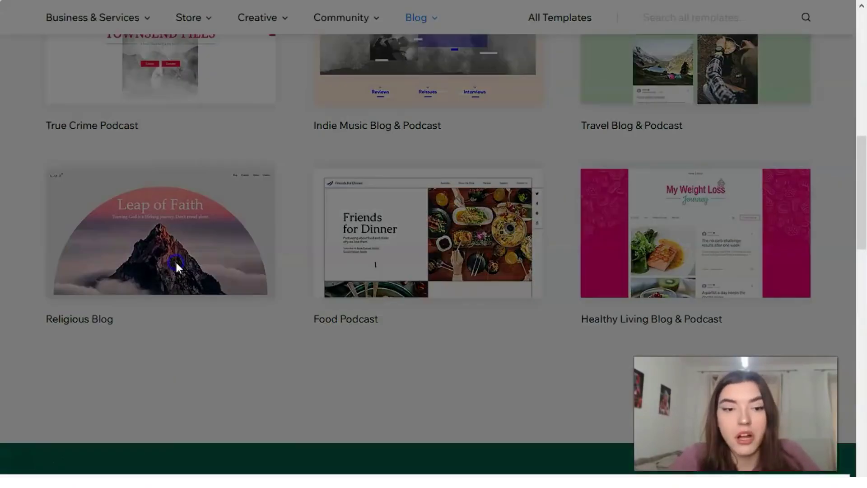
{"action": "scroll", "coordinate": [259, 301], "scroll_direction": "down", "scroll_amount": 5}
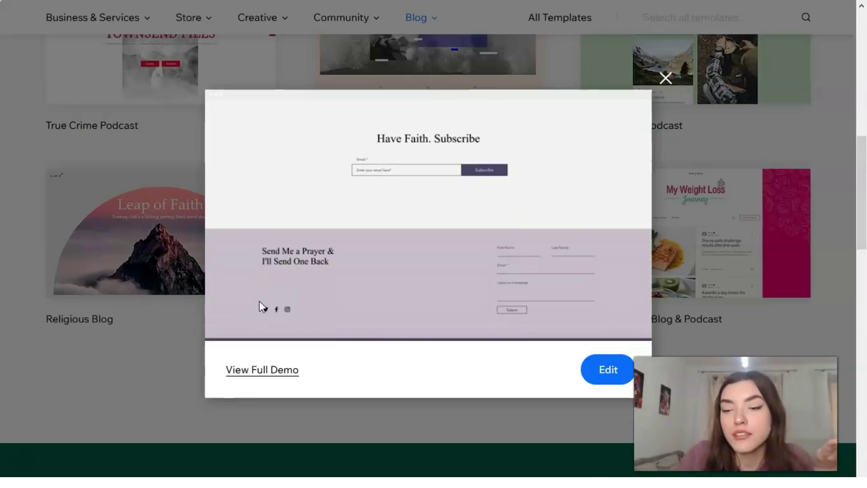
{"action": "left_click", "coordinate": [262, 370]}
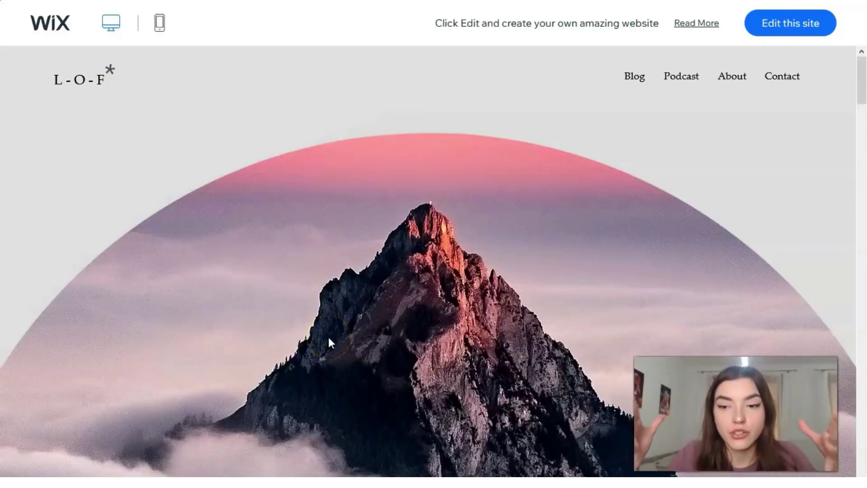
Step: Examine the Religious Blog demo's sections, from the header image and stories through the podcast to the subscribe and contact forms
{"action": "scroll", "coordinate": [255, 355], "scroll_direction": "down", "scroll_amount": 5}
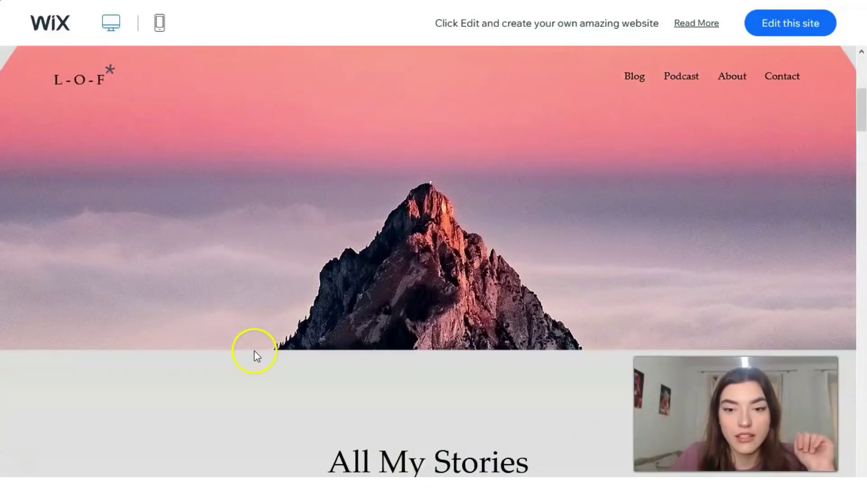
{"action": "scroll", "coordinate": [256, 354], "scroll_direction": "down", "scroll_amount": 12}
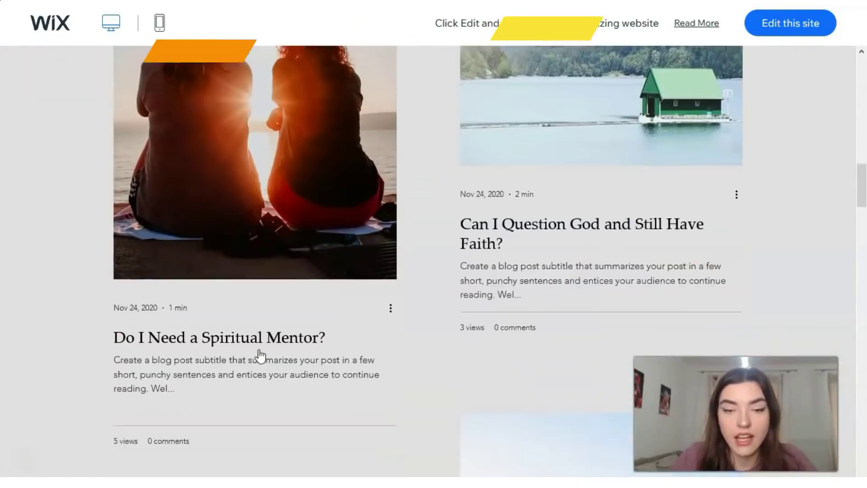
{"action": "scroll", "coordinate": [259, 356], "scroll_direction": "down", "scroll_amount": 10}
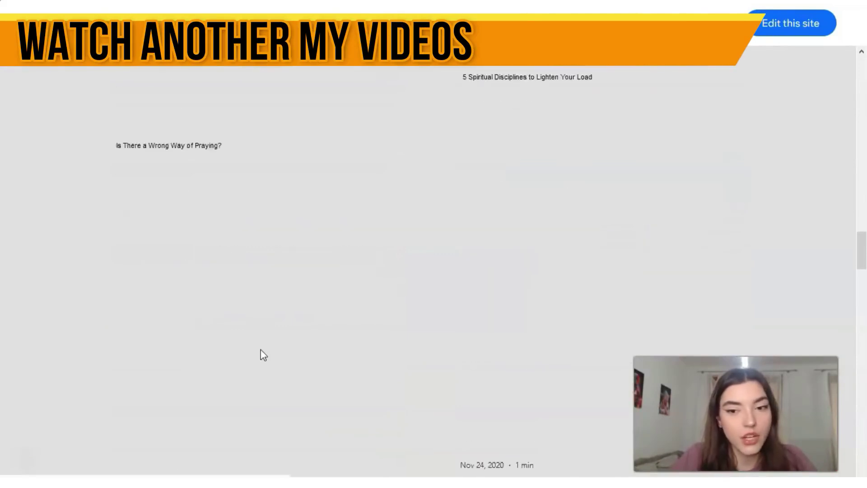
{"action": "scroll", "coordinate": [262, 355], "scroll_direction": "down", "scroll_amount": 12}
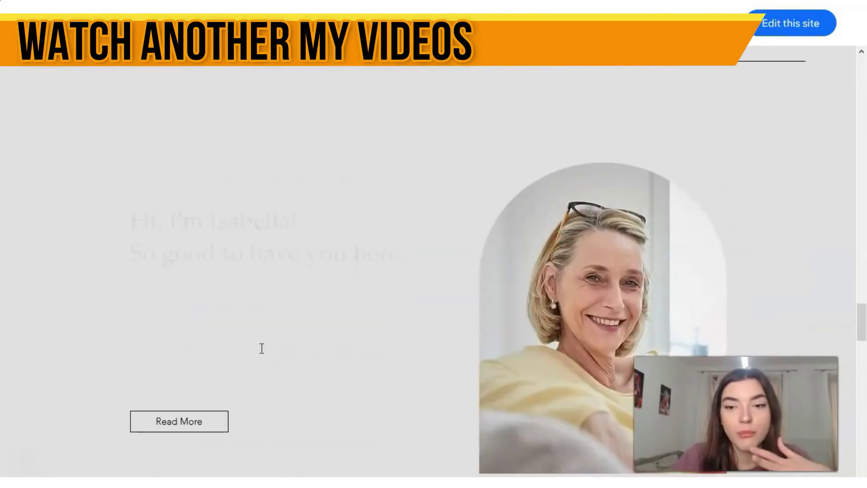
{"action": "scroll", "coordinate": [262, 348], "scroll_direction": "down", "scroll_amount": 10}
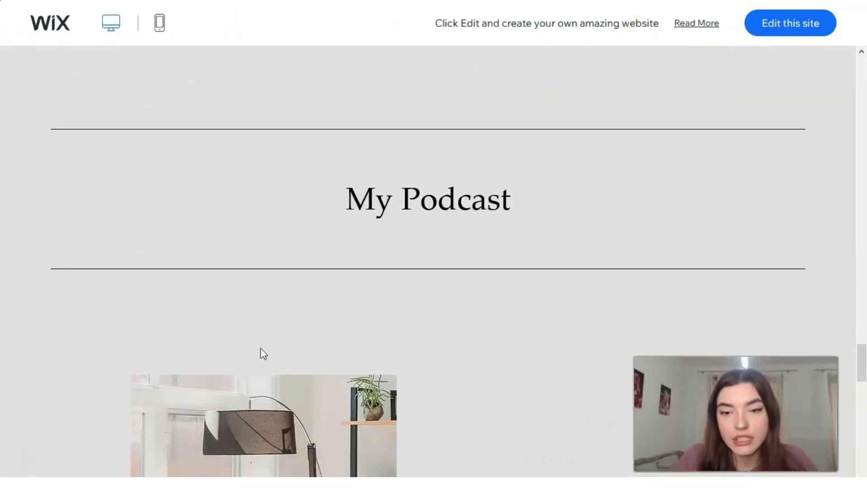
{"action": "scroll", "coordinate": [262, 353], "scroll_direction": "down", "scroll_amount": 15}
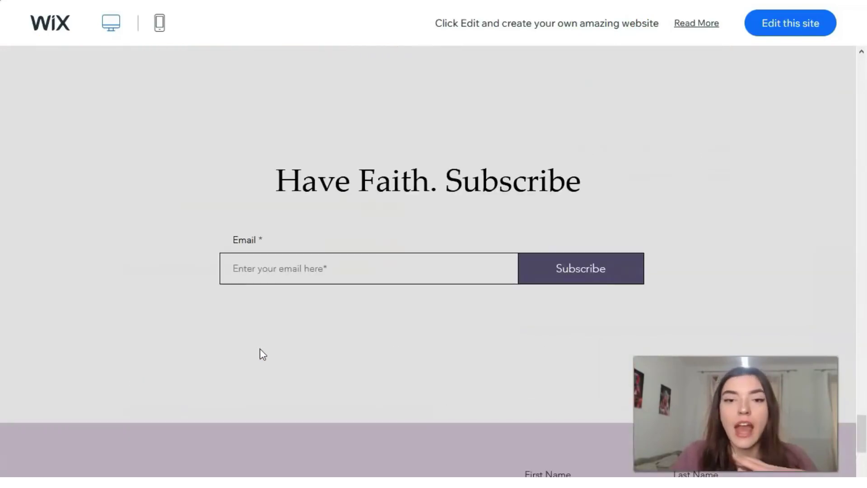
{"action": "scroll", "coordinate": [259, 349], "scroll_direction": "down", "scroll_amount": 6}
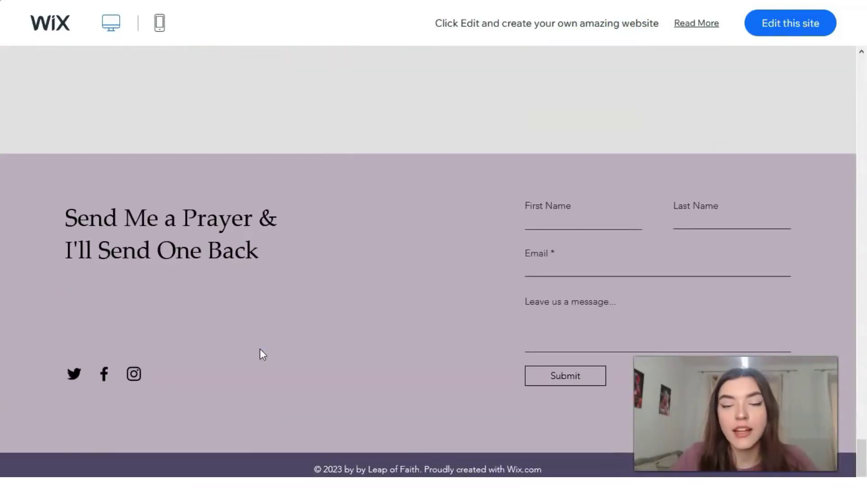
{"action": "scroll", "coordinate": [259, 348], "scroll_direction": "up", "scroll_amount": 20}
{"action": "scroll", "coordinate": [260, 352], "scroll_direction": "up", "scroll_amount": 12}
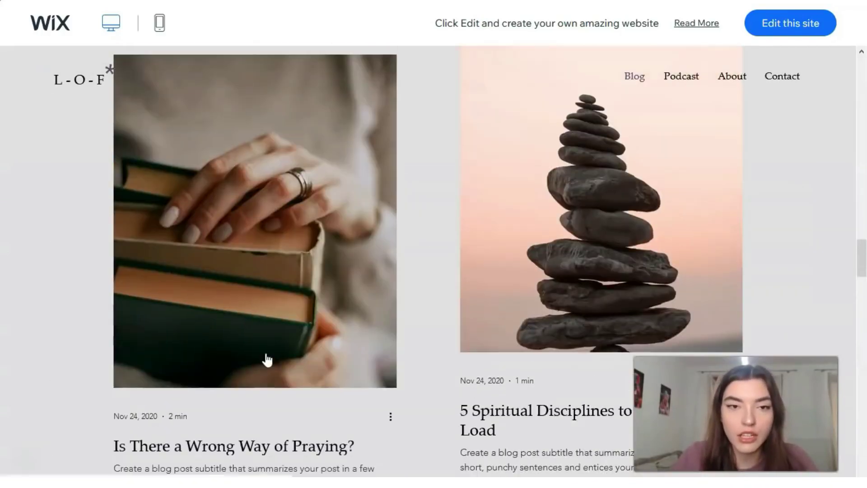
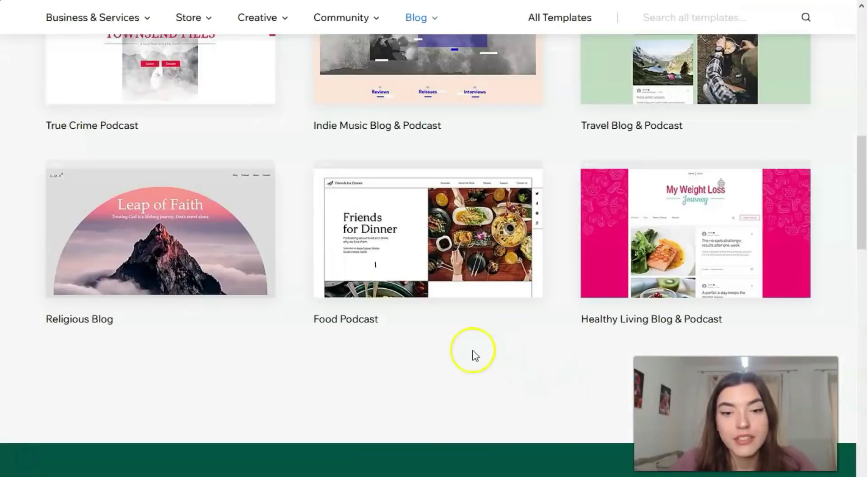
Step: Preview the Healthy Living Blog & Podcast template and open its full demo
{"action": "scroll", "coordinate": [475, 355], "scroll_direction": "up", "scroll_amount": 3}
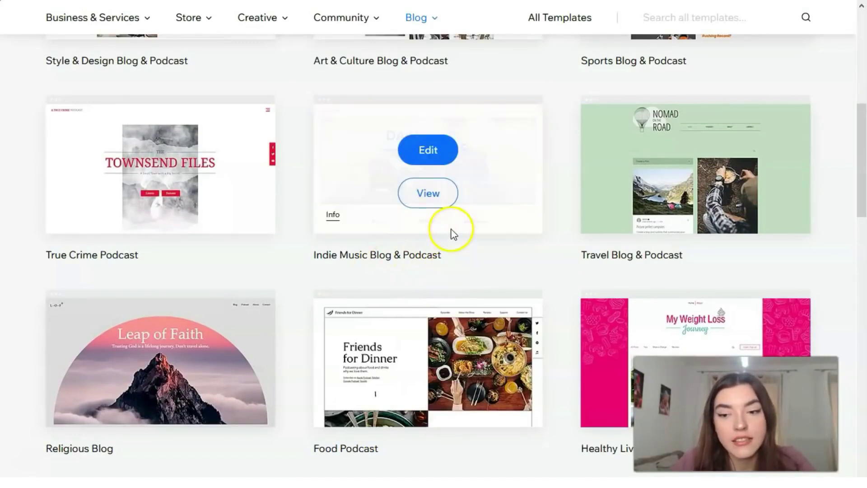
{"action": "scroll", "coordinate": [461, 242], "scroll_direction": "down", "scroll_amount": 5}
{"action": "scroll", "coordinate": [737, 224], "scroll_direction": "up", "scroll_amount": 3}
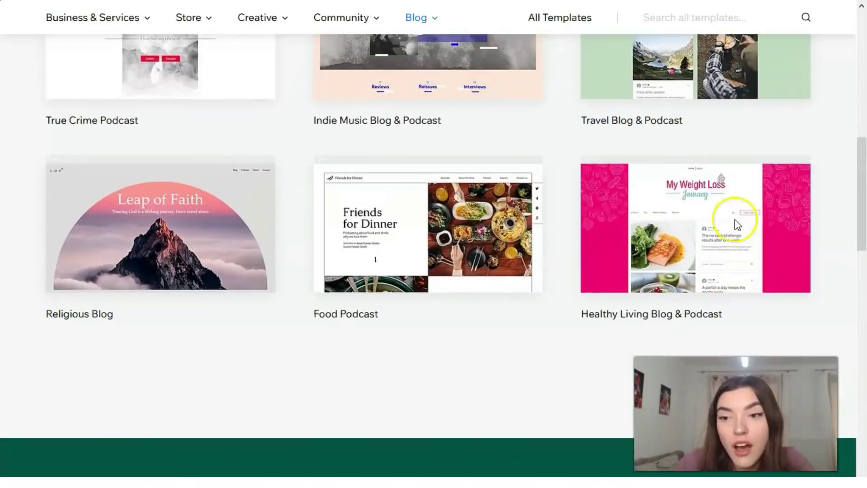
{"action": "left_click", "coordinate": [703, 261]}
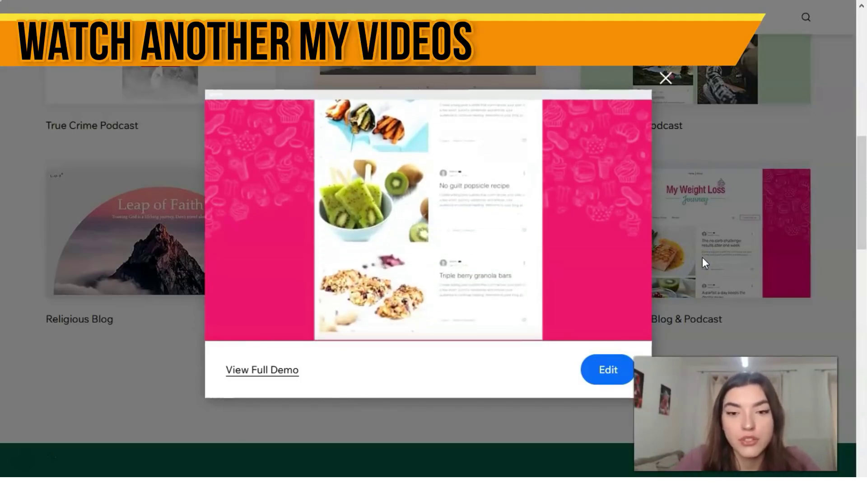
{"action": "left_click", "coordinate": [276, 371]}
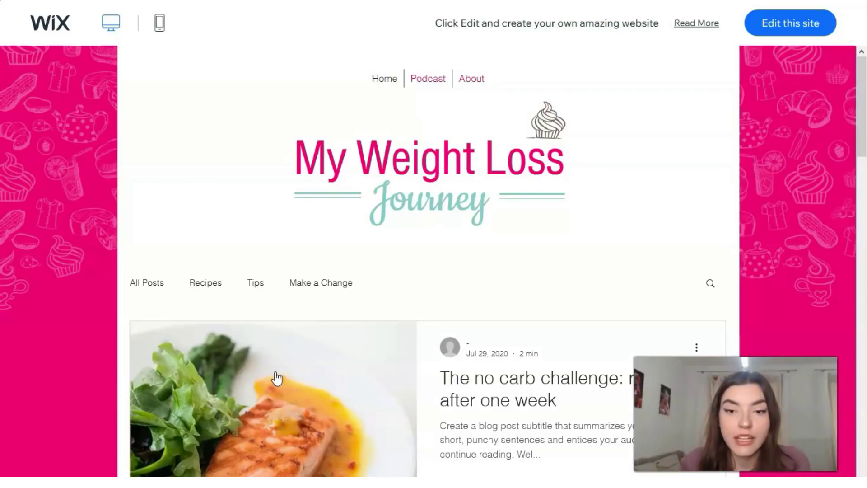
Step: Review the blog posts in the My Weight Loss Journey demo and open the template in the website editor
{"action": "scroll", "coordinate": [277, 378], "scroll_direction": "down", "scroll_amount": 8}
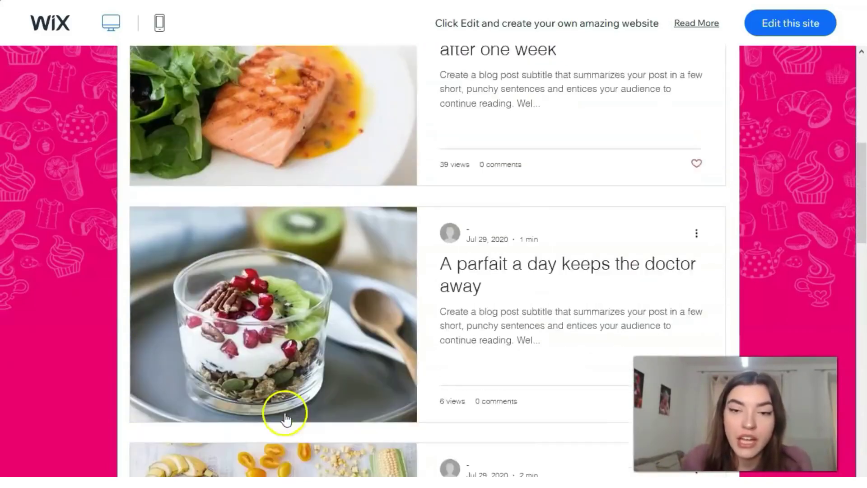
{"action": "scroll", "coordinate": [284, 417], "scroll_direction": "down", "scroll_amount": 1}
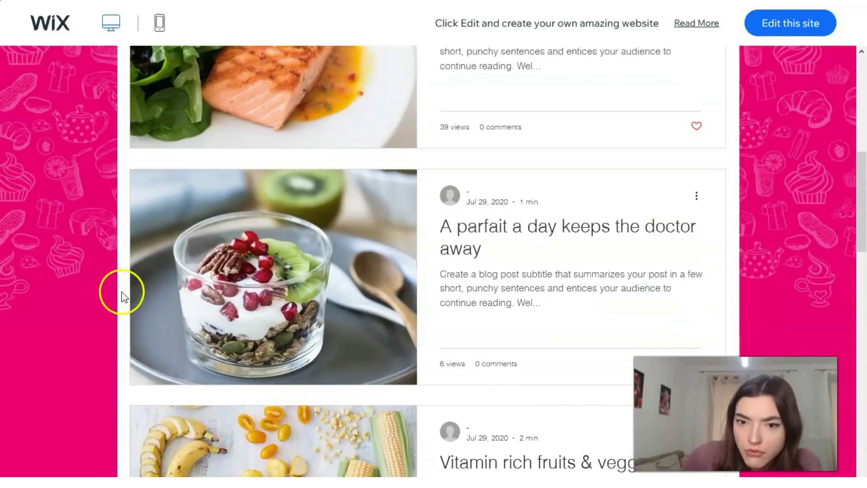
{"action": "scroll", "coordinate": [246, 226], "scroll_direction": "down", "scroll_amount": 16}
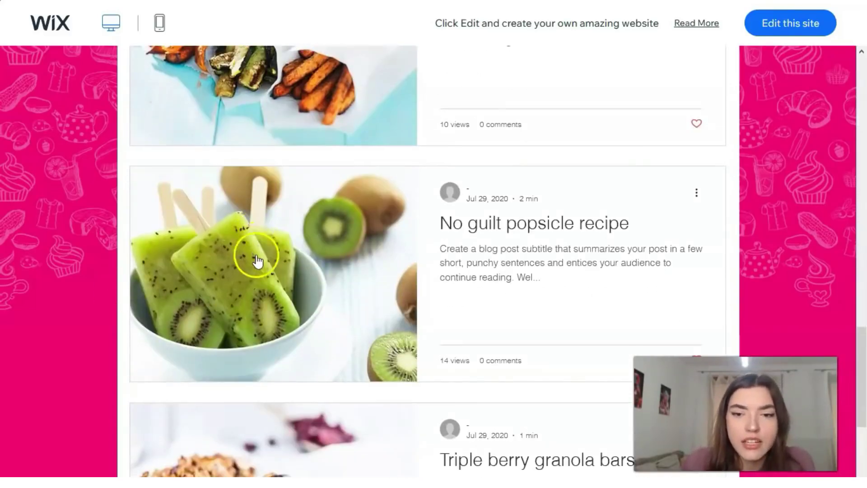
{"action": "scroll", "coordinate": [257, 261], "scroll_direction": "down", "scroll_amount": 5}
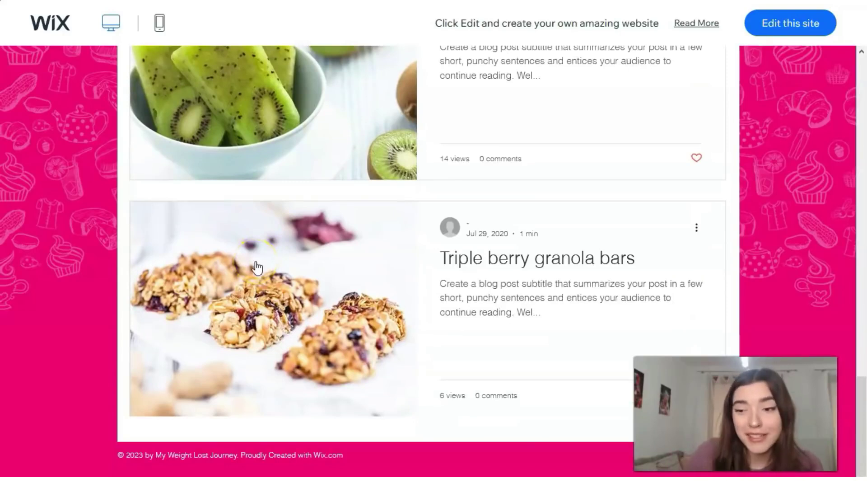
{"action": "scroll", "coordinate": [650, 310], "scroll_direction": "up", "scroll_amount": 13}
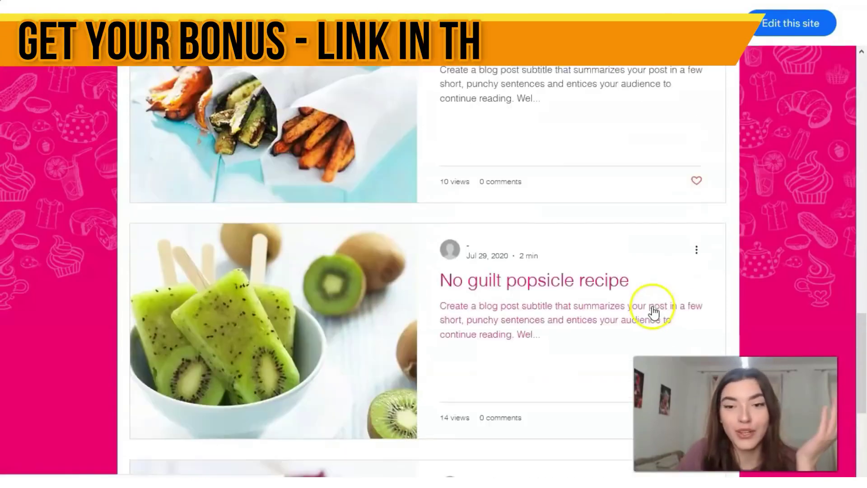
{"action": "scroll", "coordinate": [654, 312], "scroll_direction": "up", "scroll_amount": 15}
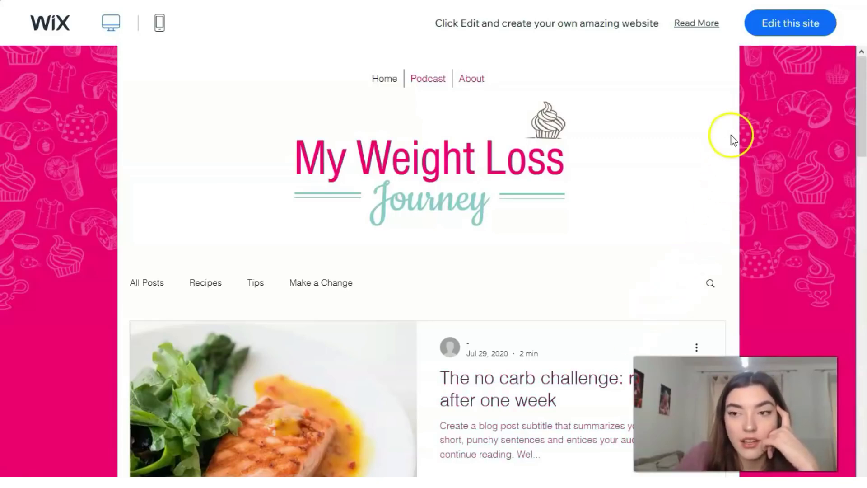
{"action": "left_click", "coordinate": [786, 34]}
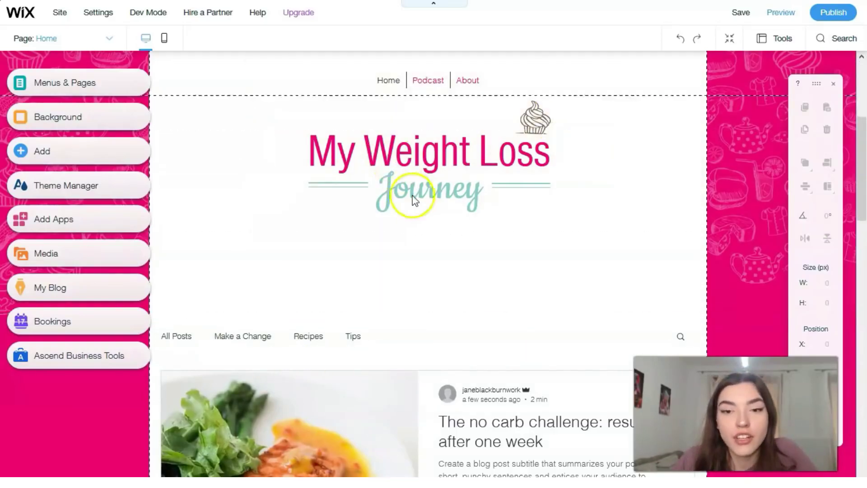
Step: Rename the Home page in the site menu to "Main page"
{"action": "scroll", "coordinate": [419, 256], "scroll_direction": "down", "scroll_amount": 5}
{"action": "scroll", "coordinate": [419, 256], "scroll_direction": "down", "scroll_amount": 5}
{"action": "scroll", "coordinate": [418, 259], "scroll_direction": "up", "scroll_amount": 10}
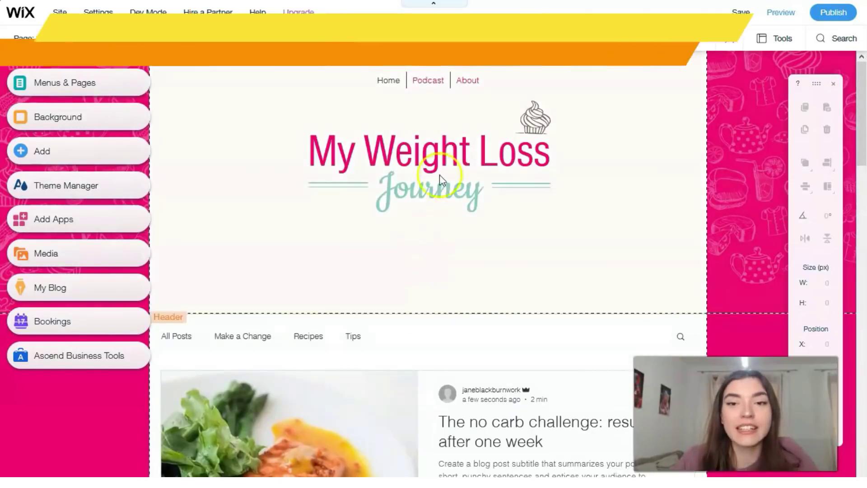
{"action": "left_click", "coordinate": [421, 79]}
{"action": "left_click", "coordinate": [421, 79]}
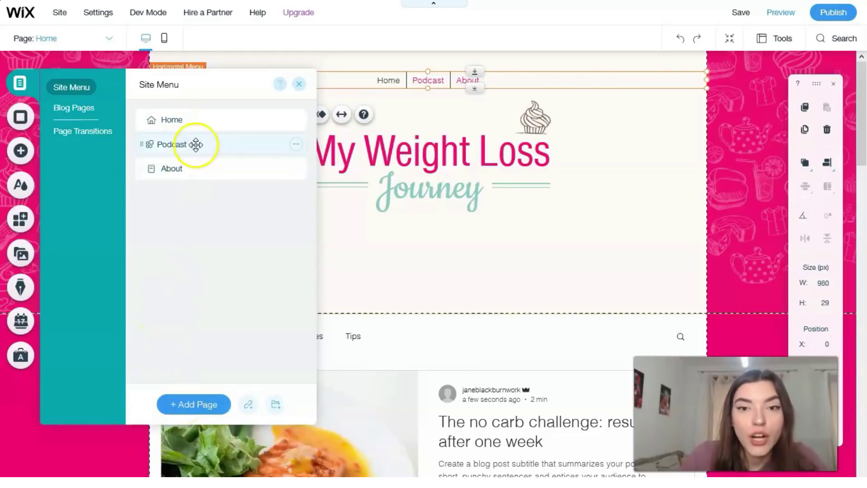
{"action": "double_click", "coordinate": [182, 120]}
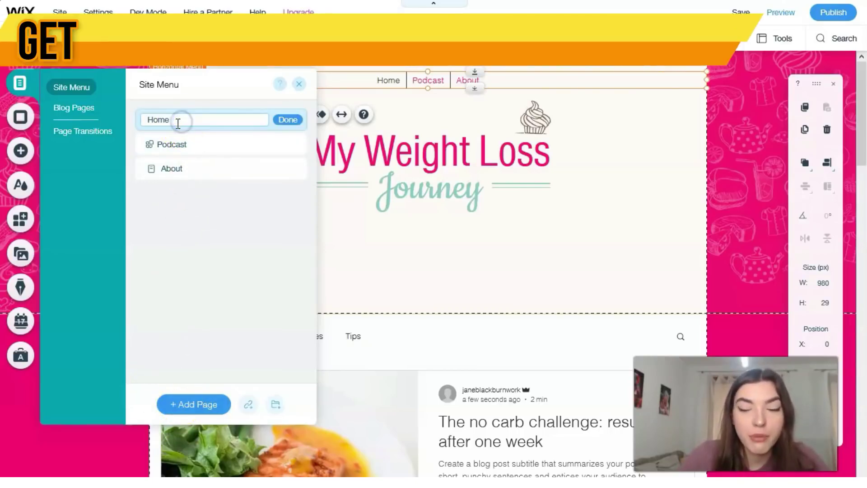
{"action": "key", "text": "BackSpace"}
{"action": "key", "text": "BackSpace"}
{"action": "key", "text": "BackSpace"}
{"action": "key", "text": "BackSpace"}
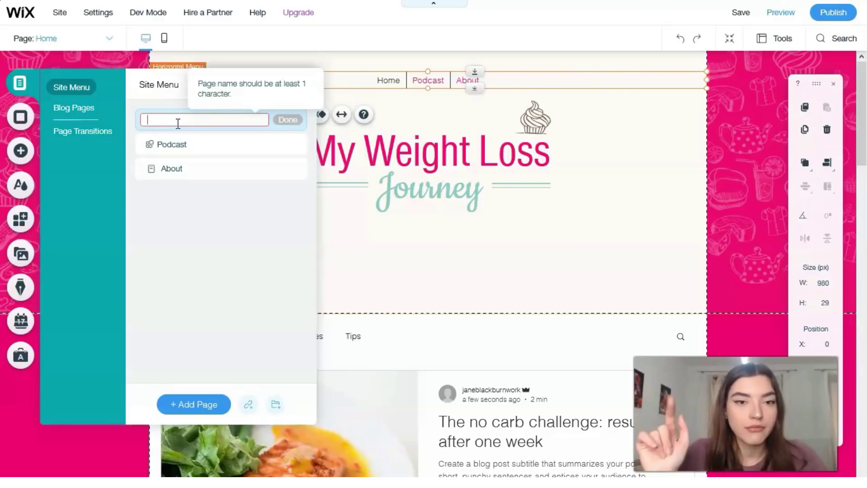
{"action": "type", "text": "ьф"}
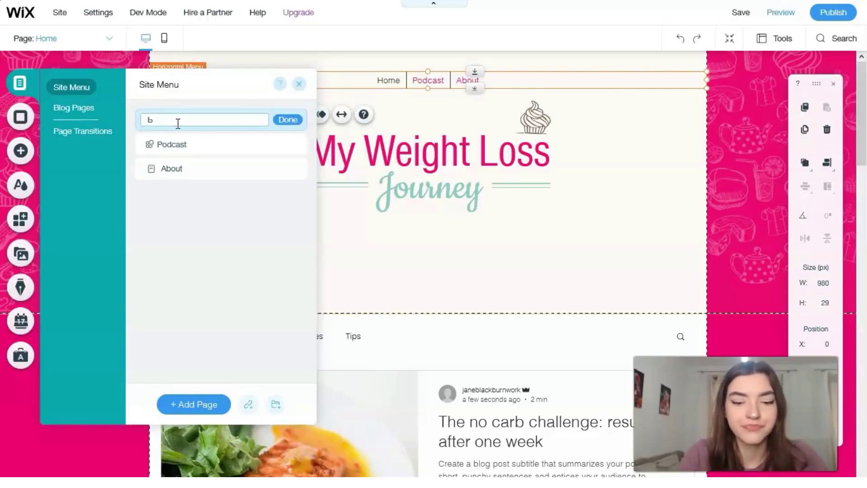
{"action": "key", "text": "BackSpace"}
{"action": "type", "text": "Main"}
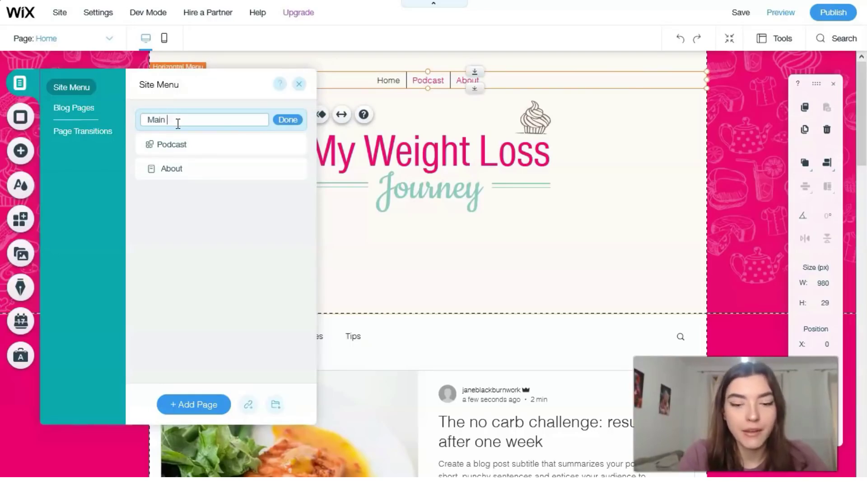
{"action": "type", "text": " page"}
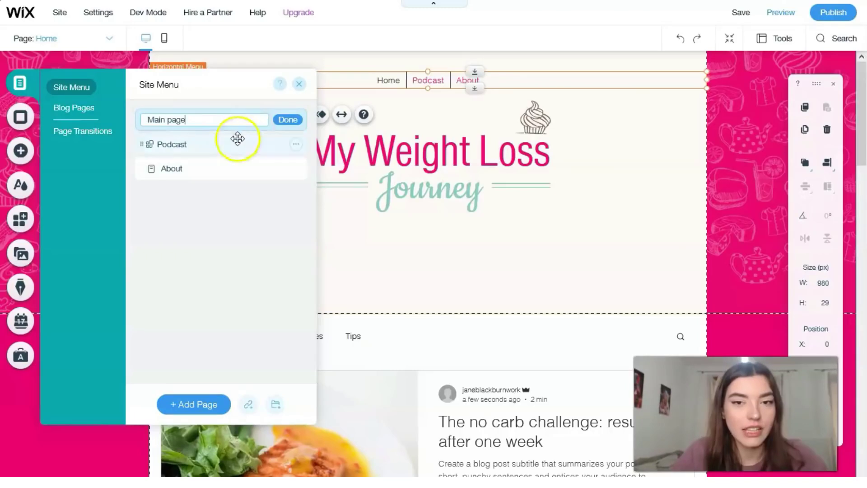
{"action": "left_click", "coordinate": [283, 119]}
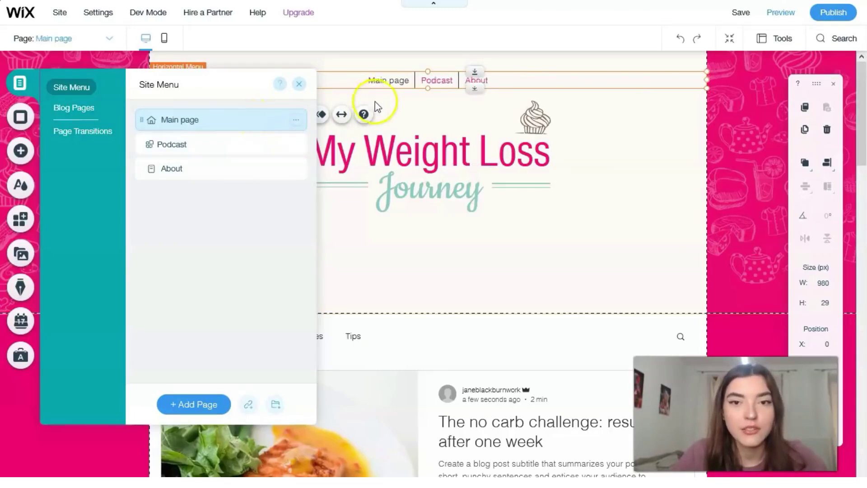
{"action": "left_click", "coordinate": [299, 84]}
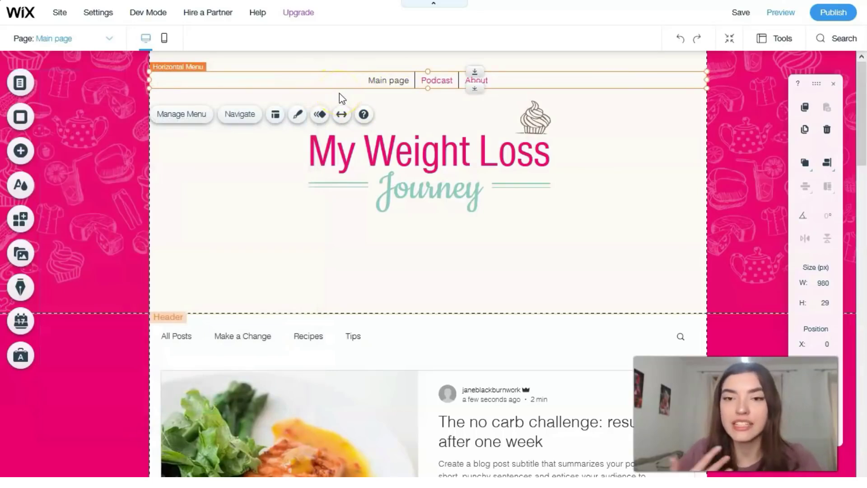
Step: Apply the first Discover More design, with a beige-highlighted item, to the horizontal menu and move the menu slightly higher in the header
{"action": "left_click", "coordinate": [300, 116]}
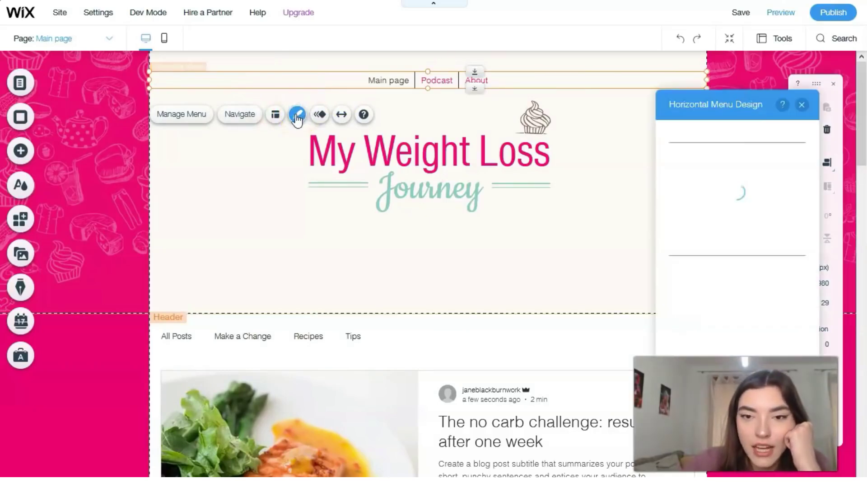
{"action": "left_click", "coordinate": [777, 305]}
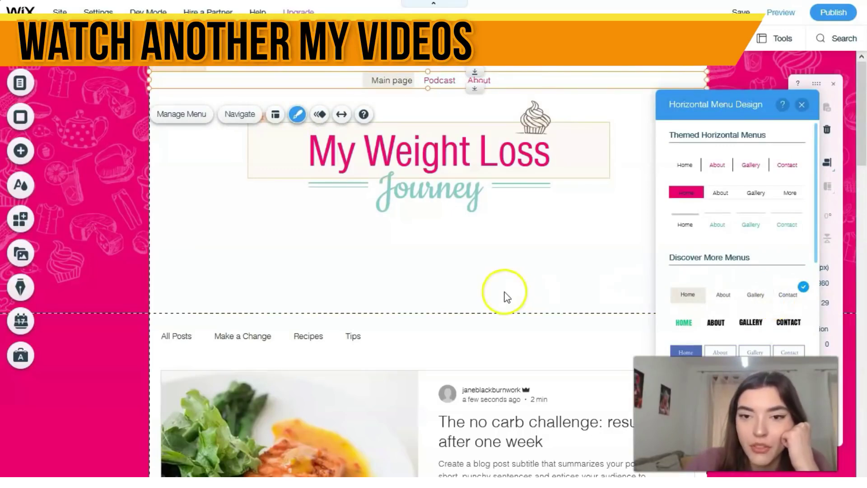
{"action": "left_click", "coordinate": [802, 106]}
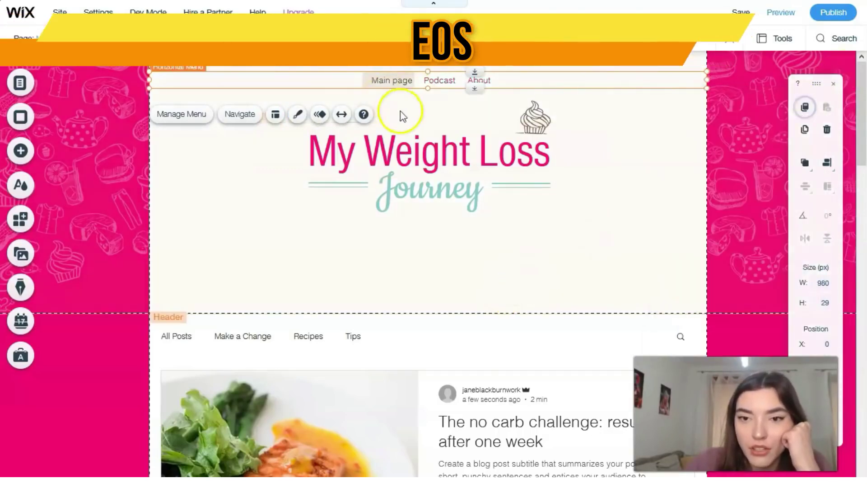
{"action": "left_click_drag", "start_coordinate": [395, 82], "coordinate": [190, 75]}
{"action": "left_click_drag", "start_coordinate": [337, 81], "coordinate": [402, 79]}
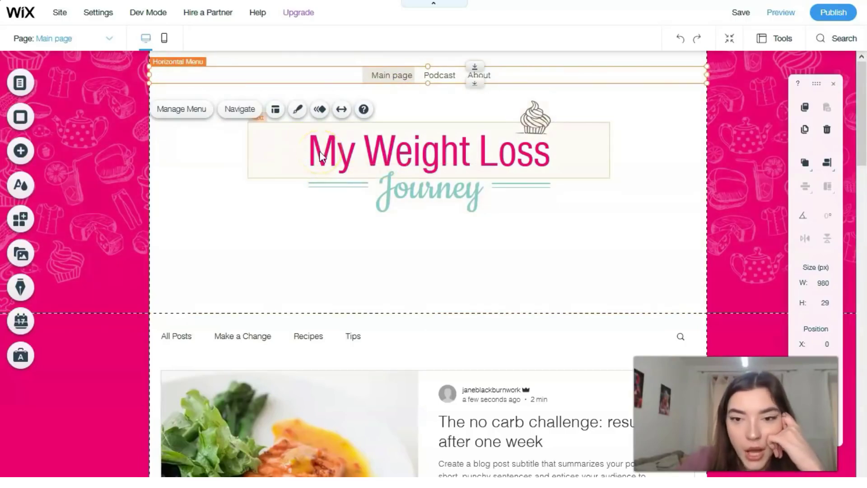
Step: Try the beige color #D3BFAD and the first suggested video, with leaf shadows on brown, as the page background
{"action": "scroll", "coordinate": [332, 284], "scroll_direction": "down", "scroll_amount": 8}
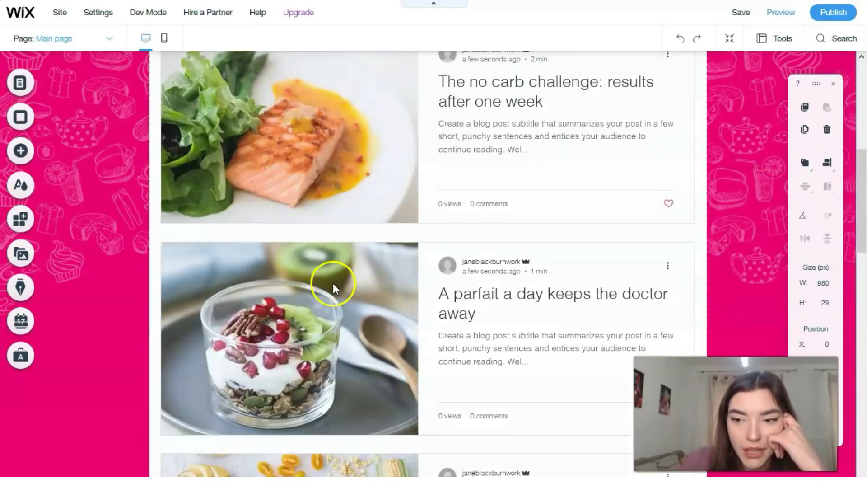
{"action": "scroll", "coordinate": [333, 284], "scroll_direction": "up", "scroll_amount": 8}
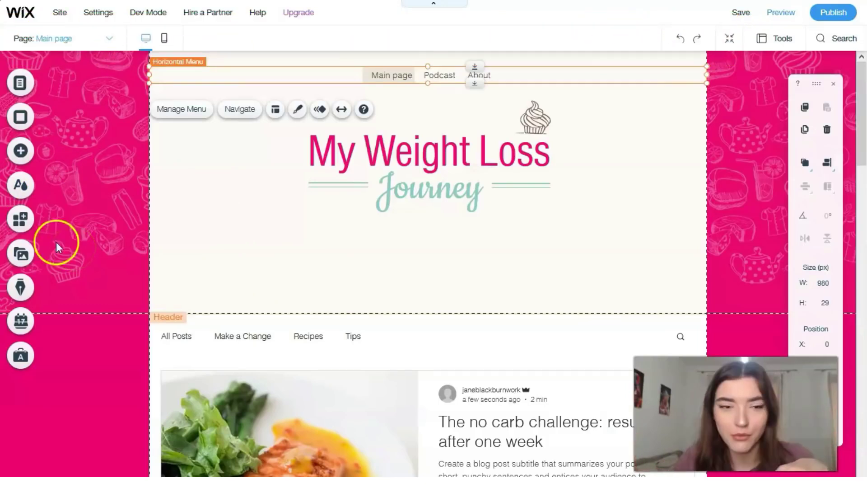
{"action": "left_click", "coordinate": [20, 117]}
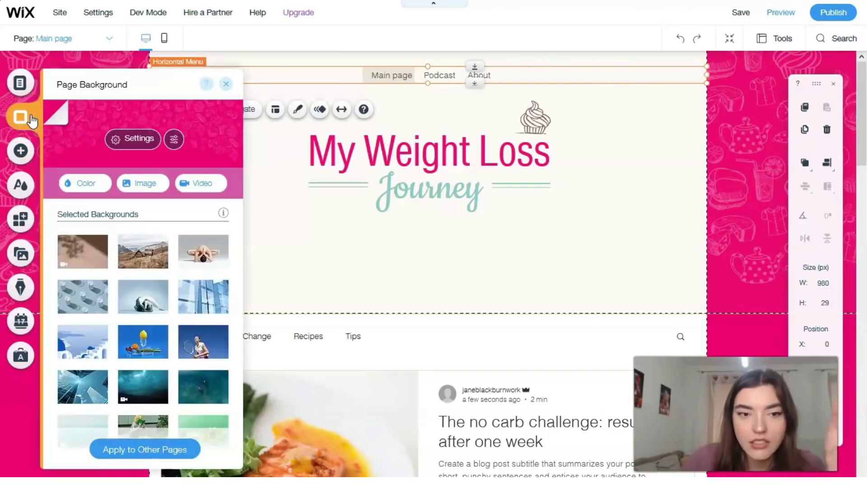
{"action": "left_click", "coordinate": [86, 183]}
{"action": "left_click", "coordinate": [135, 261]}
{"action": "left_click", "coordinate": [150, 246]}
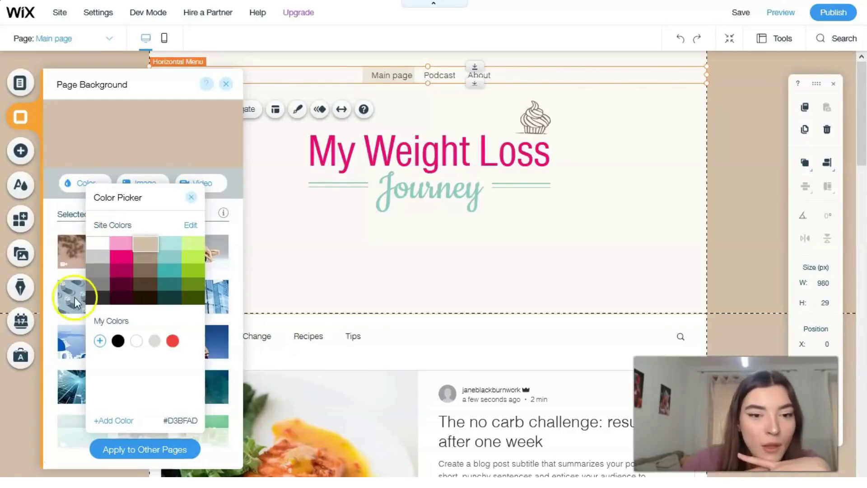
{"action": "left_click", "coordinate": [193, 199]}
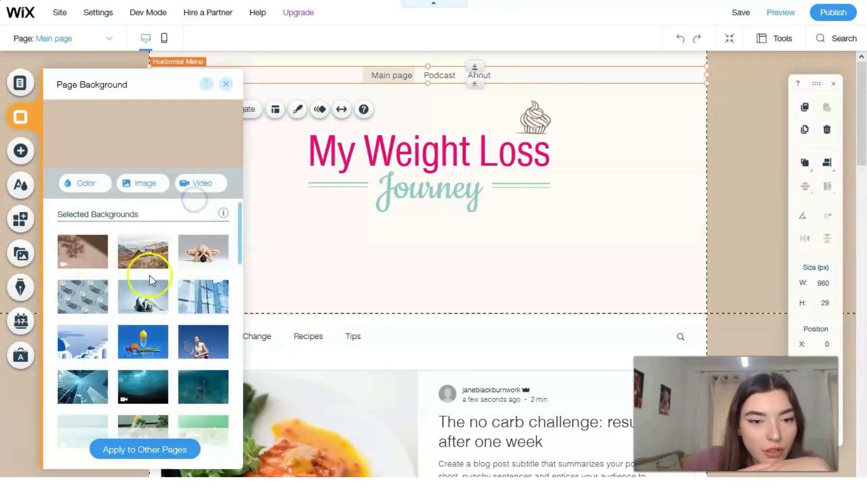
{"action": "left_click", "coordinate": [79, 258]}
{"action": "mouse_move", "coordinate": [141, 298]}
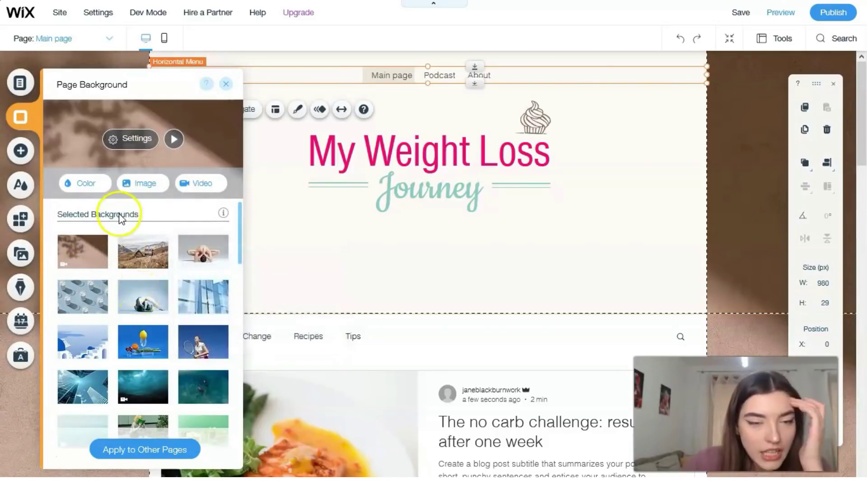
Step: Search the background image library for "diet" and look through the resulting pictures
{"action": "left_click", "coordinate": [138, 185]}
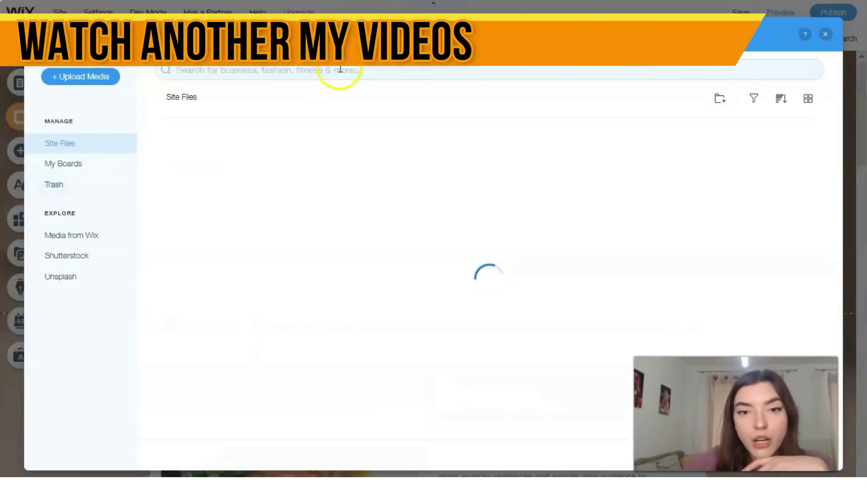
{"action": "left_click", "coordinate": [341, 69]}
{"action": "type", "text": "diet"}
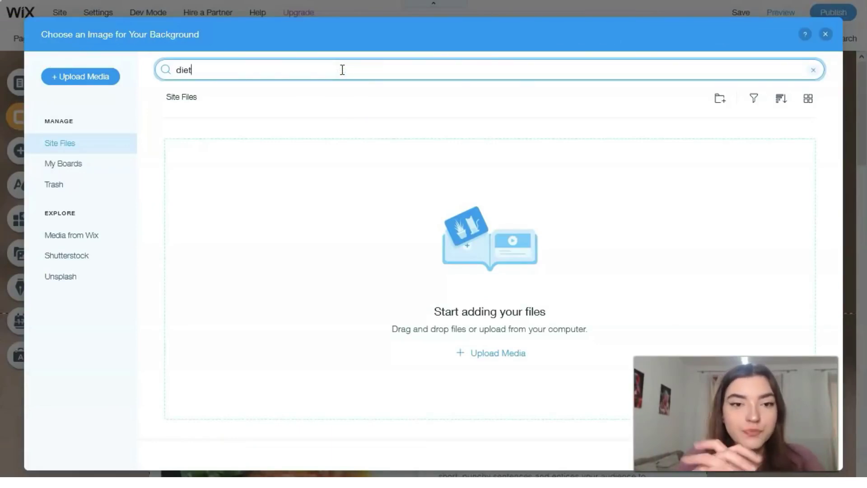
{"action": "key", "text": "Return"}
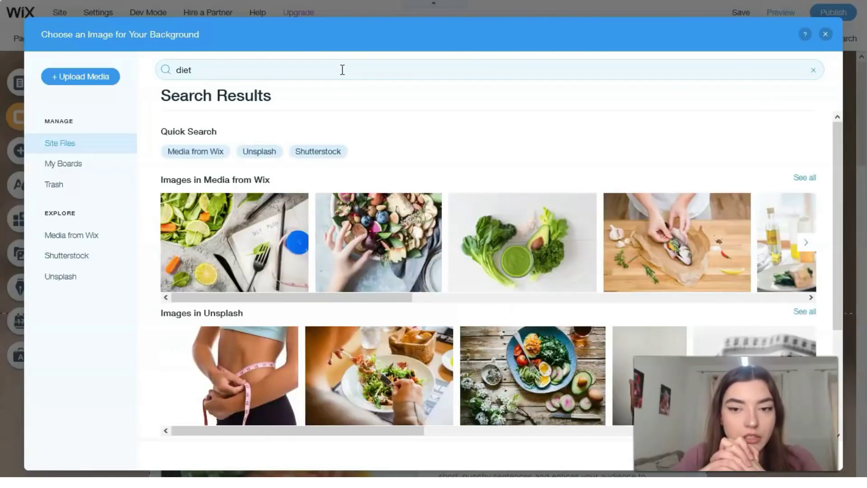
{"action": "scroll", "coordinate": [398, 320], "scroll_direction": "down", "scroll_amount": 3}
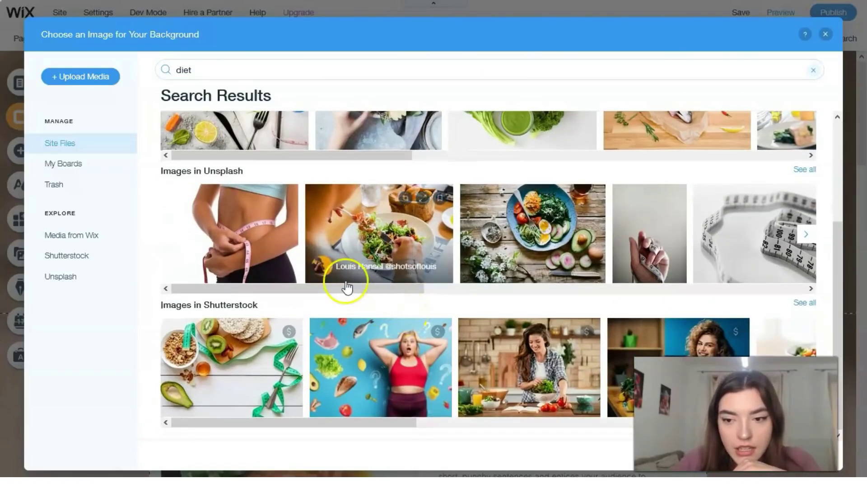
Step: Browse the Shutterstock and Media from Wix image collections for a background
{"action": "left_click", "coordinate": [83, 263]}
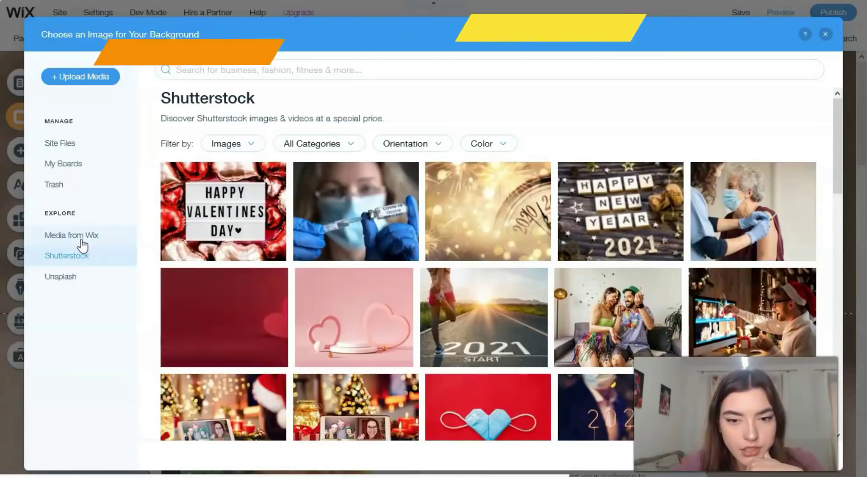
{"action": "scroll", "coordinate": [412, 253], "scroll_direction": "down", "scroll_amount": 5}
{"action": "scroll", "coordinate": [192, 266], "scroll_direction": "up", "scroll_amount": 2}
{"action": "scroll", "coordinate": [192, 266], "scroll_direction": "up", "scroll_amount": 3}
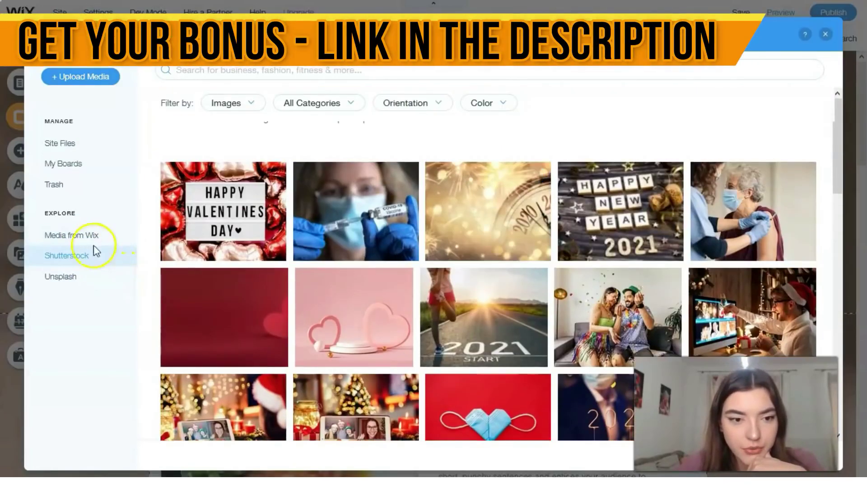
{"action": "left_click", "coordinate": [87, 244]}
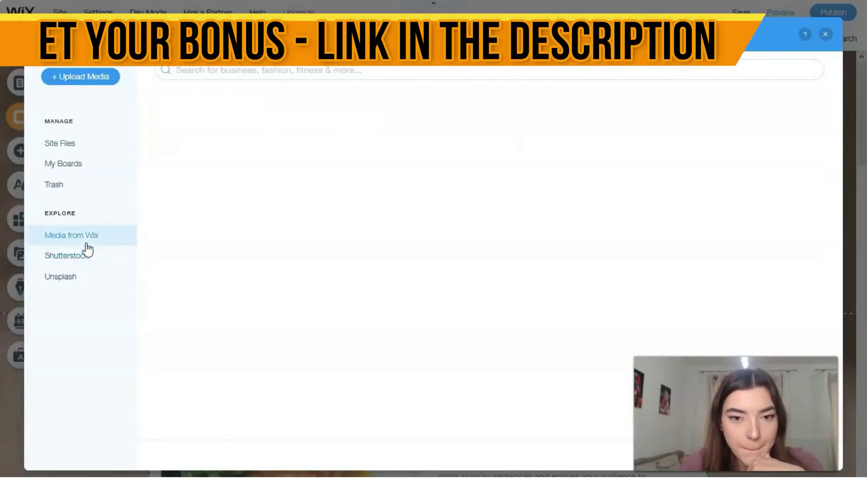
{"action": "left_click", "coordinate": [85, 256]}
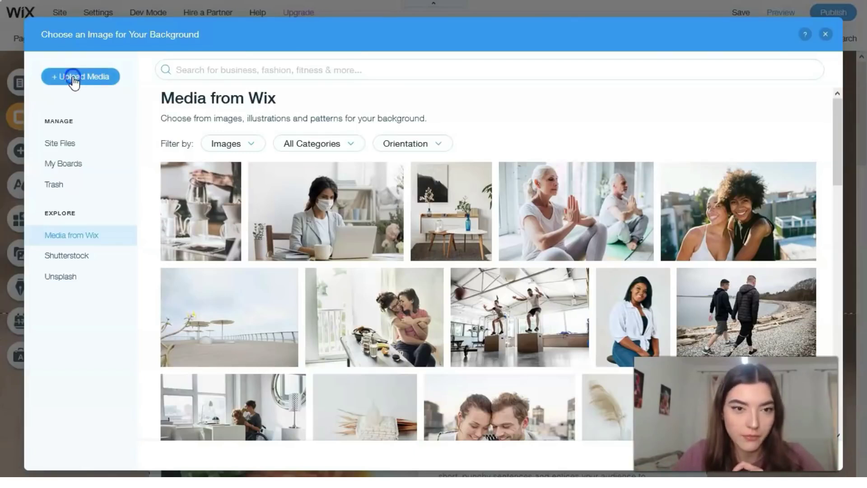
Step: Upload the photo of a young woman holding fresh greens and set it as the page background
{"action": "left_click", "coordinate": [29, 485]}
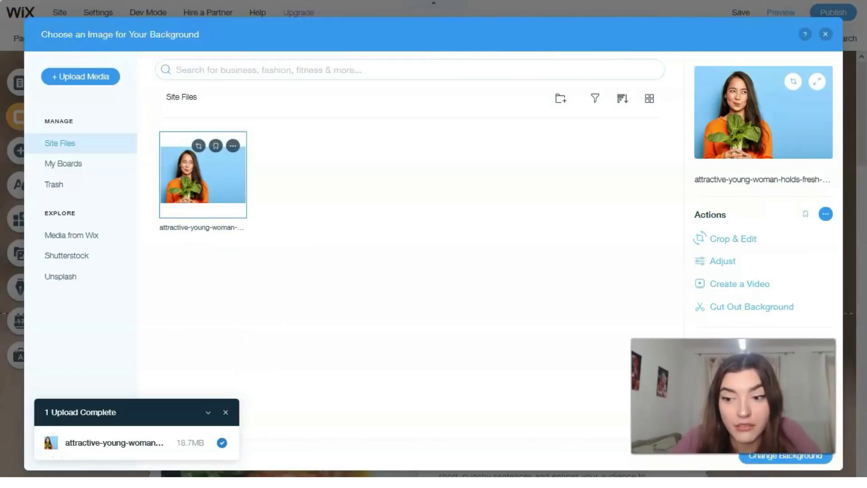
{"action": "left_click", "coordinate": [785, 455]}
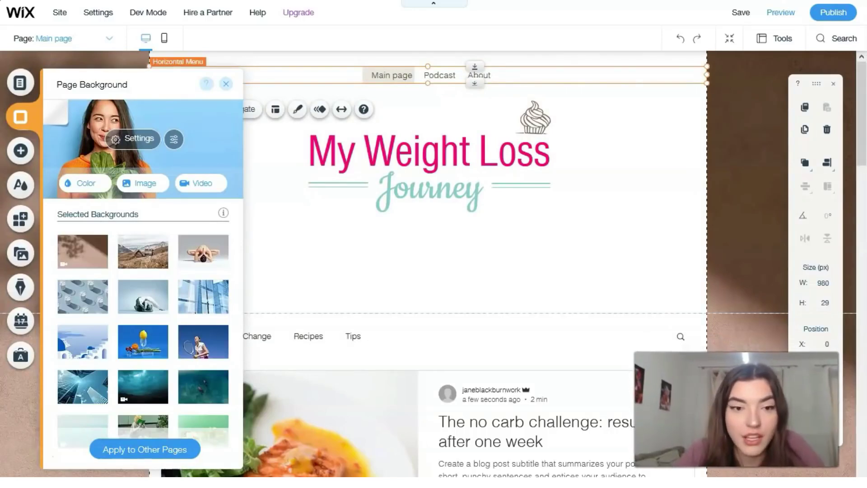
Step: Apply the photo background to all other pages and remove it again from the Podcast and About pages
{"action": "left_click", "coordinate": [152, 451]}
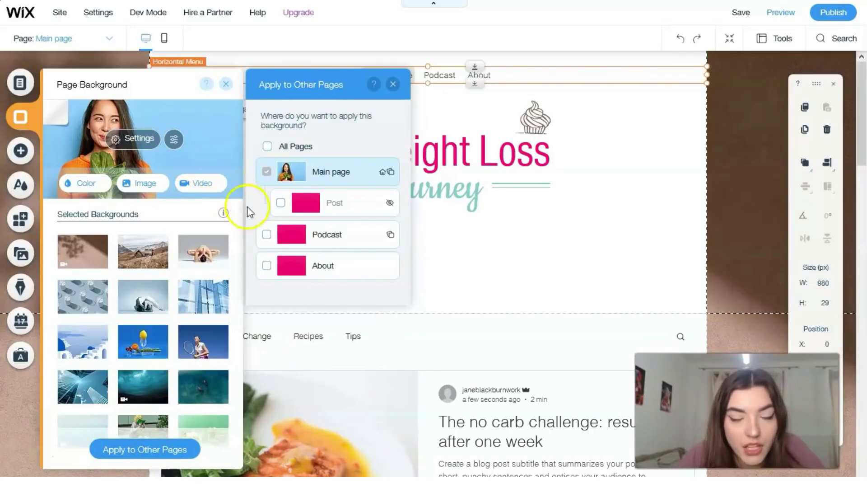
{"action": "left_click", "coordinate": [266, 234]}
{"action": "left_click", "coordinate": [266, 265]}
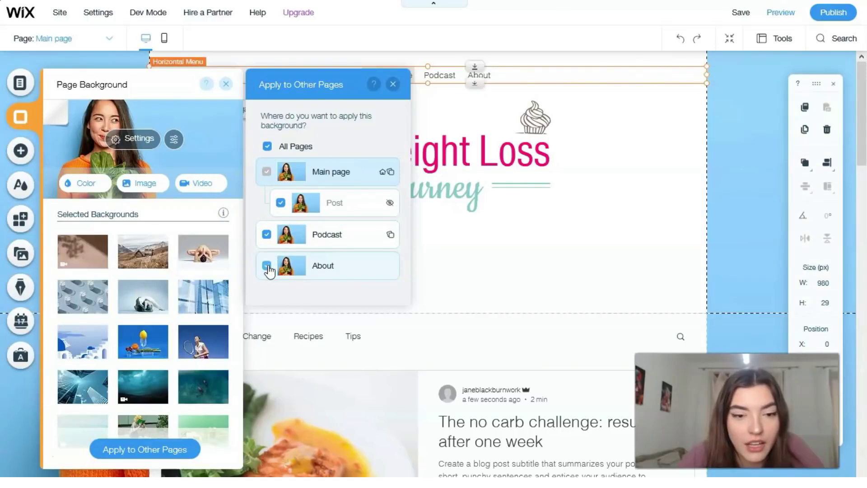
{"action": "left_click", "coordinate": [267, 234]}
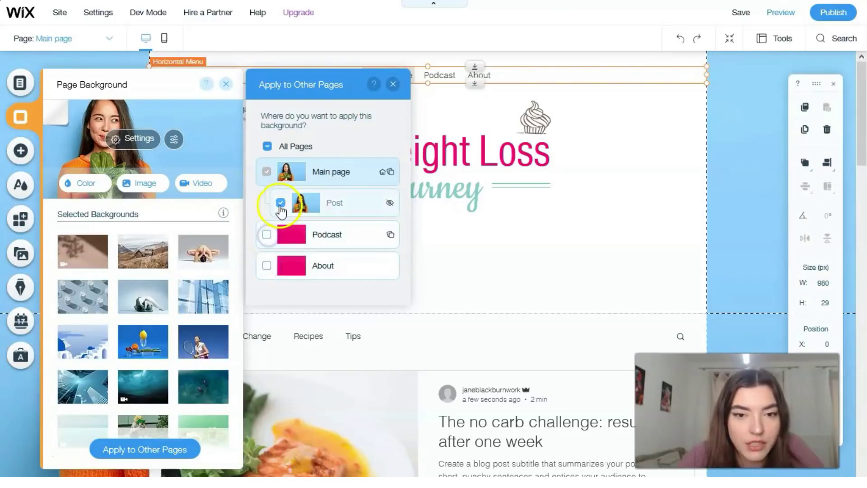
{"action": "left_click", "coordinate": [222, 88]}
{"action": "left_click", "coordinate": [231, 86]}
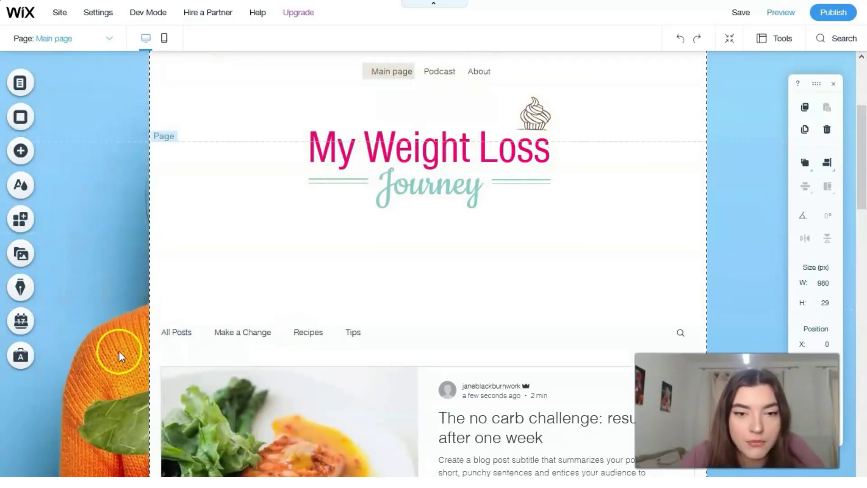
Step: Set the header design to No Color so the photo background shows behind the header
{"action": "scroll", "coordinate": [118, 351], "scroll_direction": "down", "scroll_amount": 8}
{"action": "scroll", "coordinate": [121, 347], "scroll_direction": "up", "scroll_amount": 8}
{"action": "scroll", "coordinate": [120, 347], "scroll_direction": "up", "scroll_amount": 2}
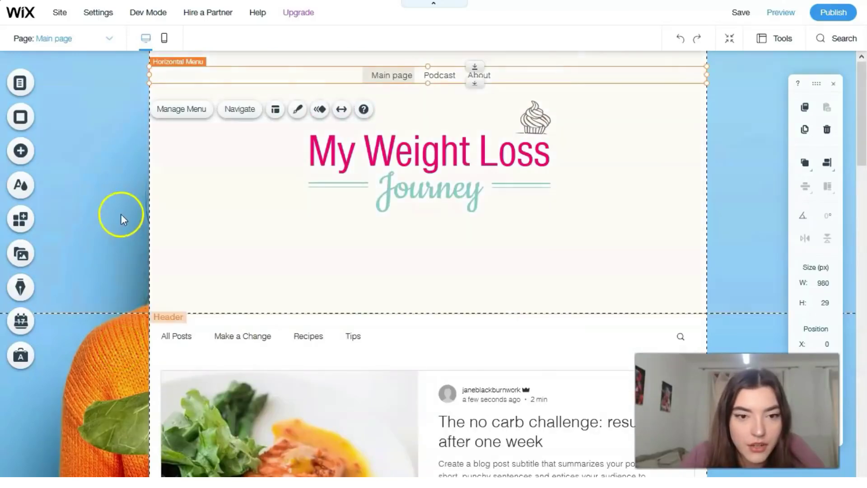
{"action": "left_click", "coordinate": [151, 199]}
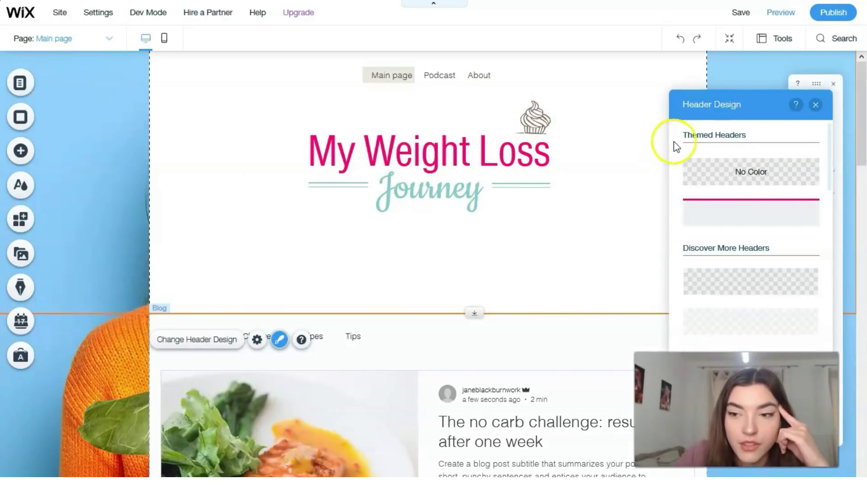
{"action": "left_click", "coordinate": [718, 173]}
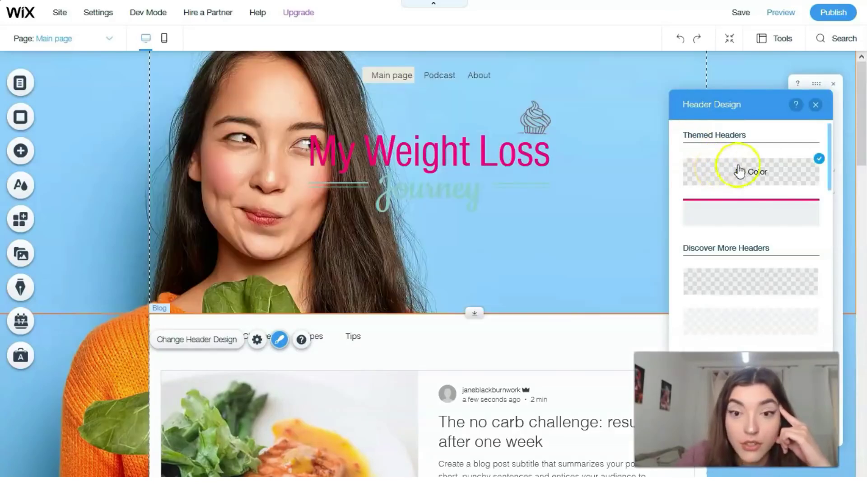
{"action": "left_click", "coordinate": [815, 104]}
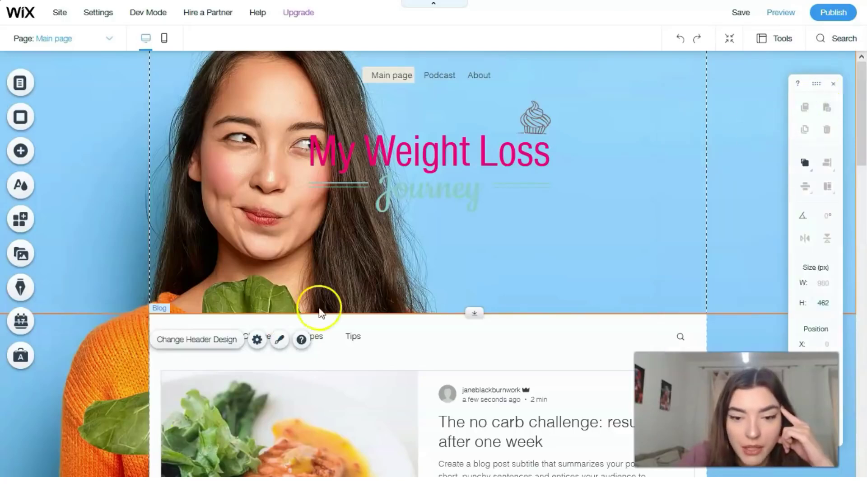
{"action": "scroll", "coordinate": [327, 291], "scroll_direction": "down", "scroll_amount": 5}
{"action": "scroll", "coordinate": [327, 291], "scroll_direction": "up", "scroll_amount": 5}
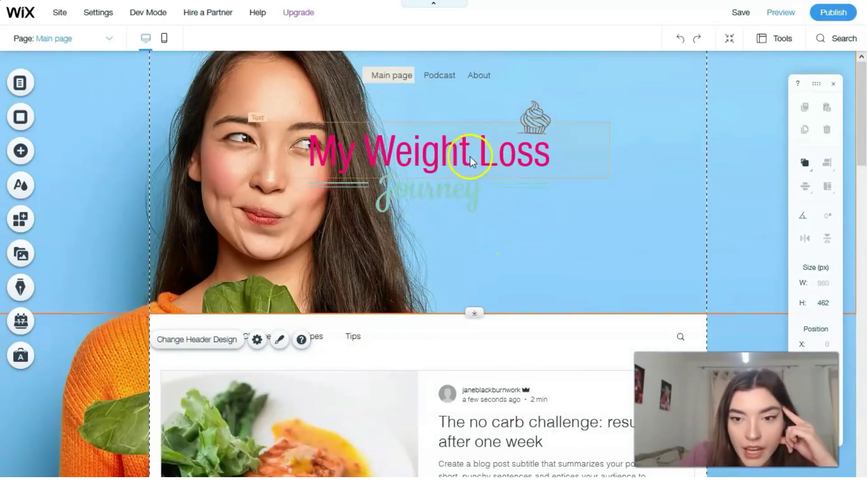
Step: Move the cupcake image, the title and the Journey text beside the woman's face, and delete the decorative lines
{"action": "left_click_drag", "start_coordinate": [533, 116], "coordinate": [658, 112]}
{"action": "left_click_drag", "start_coordinate": [474, 153], "coordinate": [530, 149]}
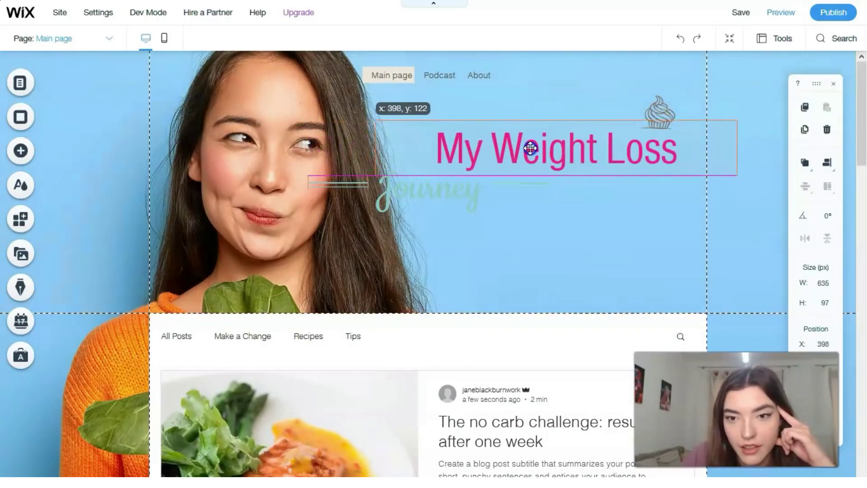
{"action": "left_click", "coordinate": [439, 188]}
{"action": "left_click_drag", "start_coordinate": [440, 191], "coordinate": [612, 204]}
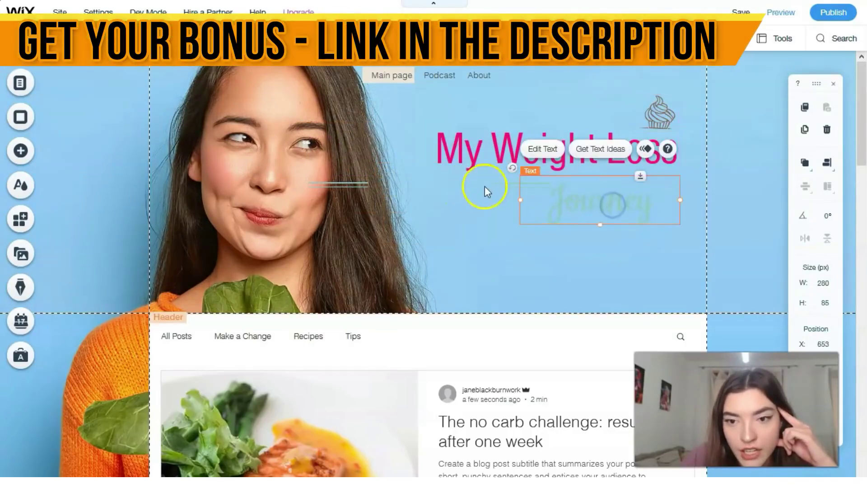
{"action": "left_click", "coordinate": [495, 184]}
{"action": "left_click_drag", "start_coordinate": [496, 183], "coordinate": [341, 182]}
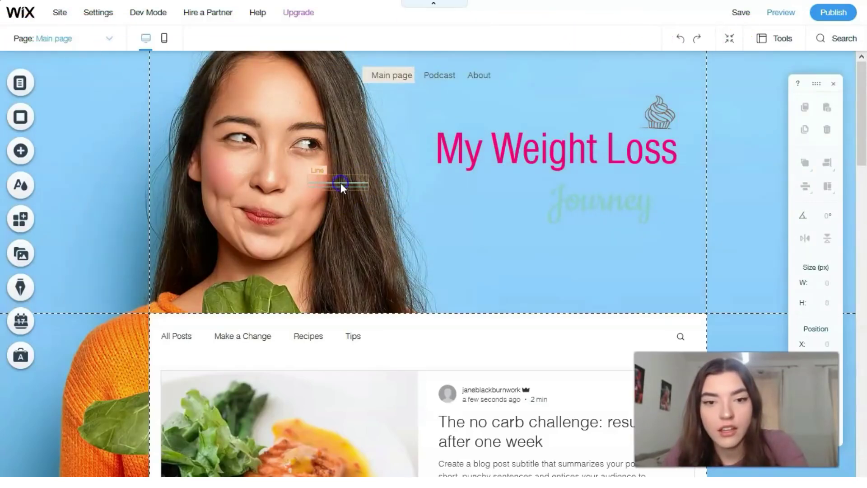
Step: Recolor the title text "My Weight Loss" with the dark magenta site color
{"action": "left_click", "coordinate": [595, 151]}
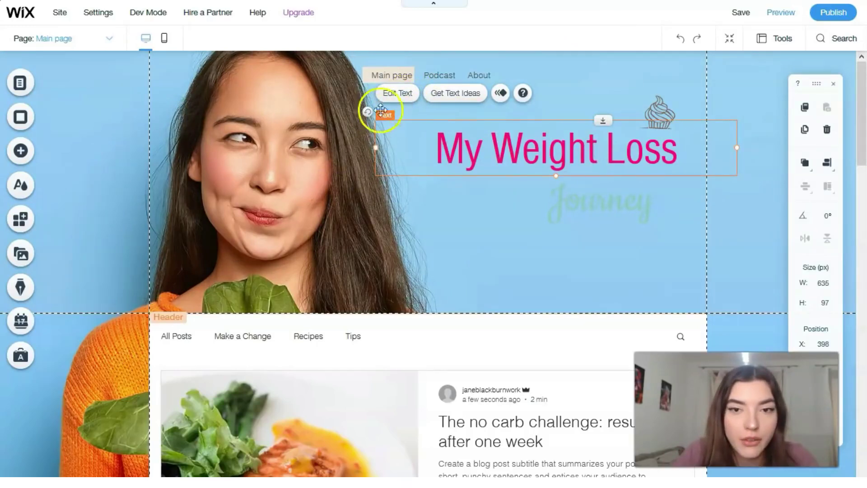
{"action": "left_click", "coordinate": [406, 94]}
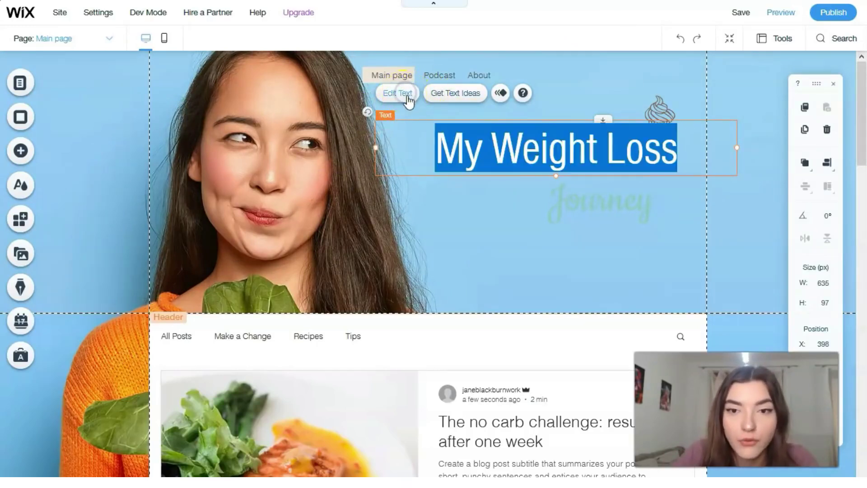
{"action": "left_click", "coordinate": [405, 93]}
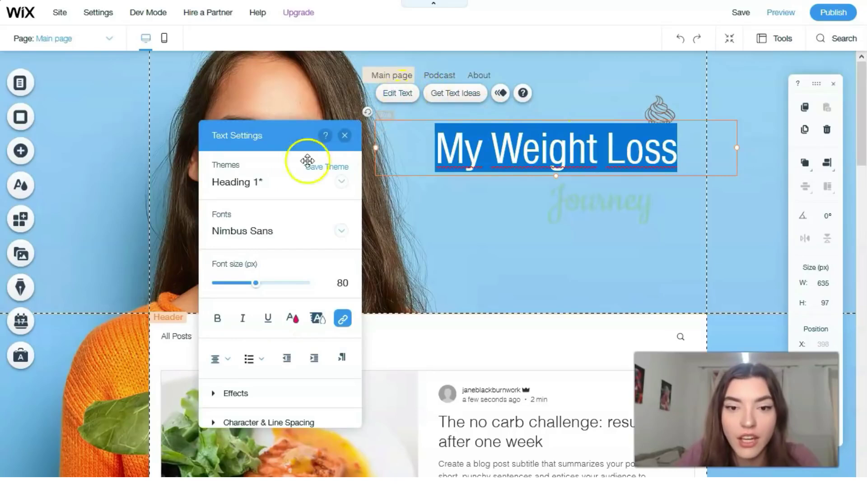
{"action": "left_click", "coordinate": [296, 319]}
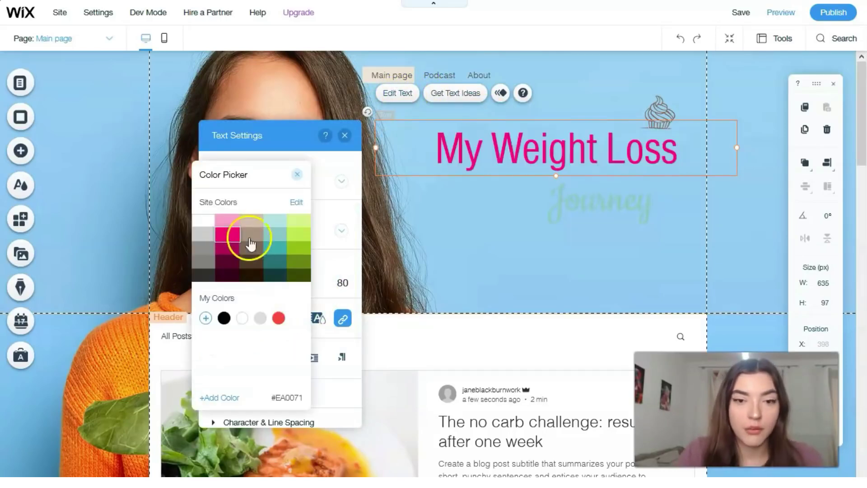
{"action": "left_click", "coordinate": [208, 221]}
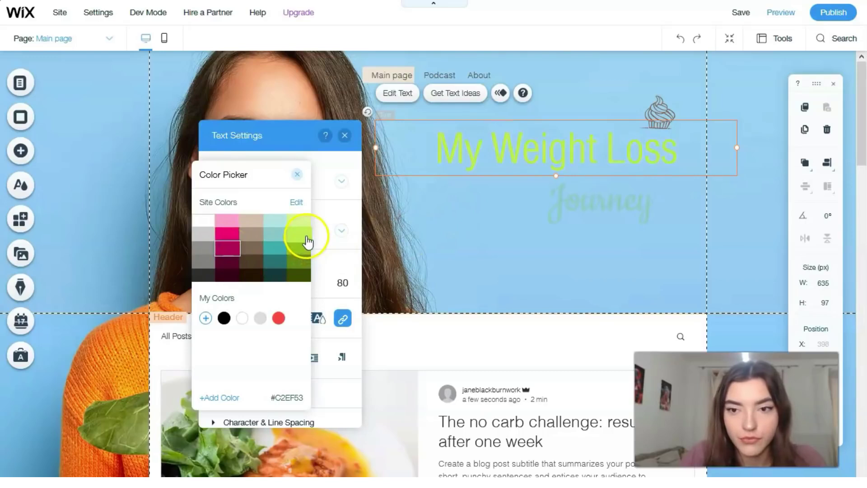
{"action": "left_click", "coordinate": [345, 135]}
{"action": "left_click", "coordinate": [540, 264]}
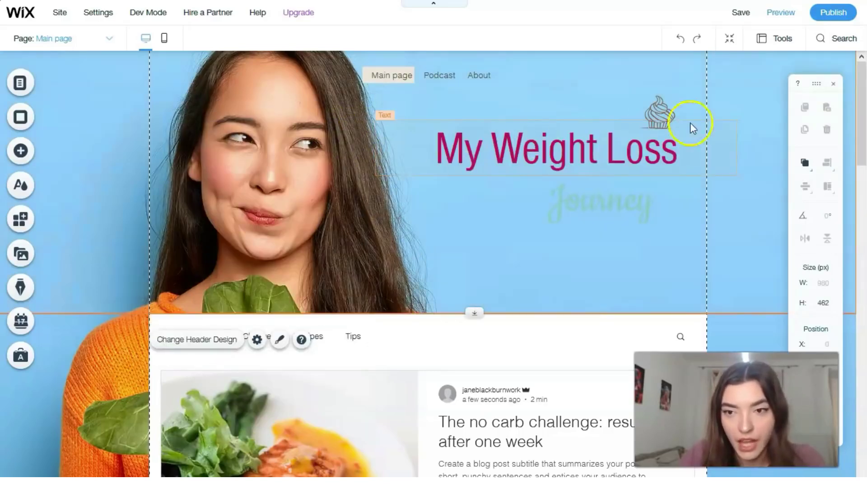
Step: Move the cupcake image up to the header's upper right corner and place the horizontal page menu just to its left
{"action": "left_click", "coordinate": [661, 110]}
{"action": "left_click_drag", "start_coordinate": [660, 110], "coordinate": [664, 81]}
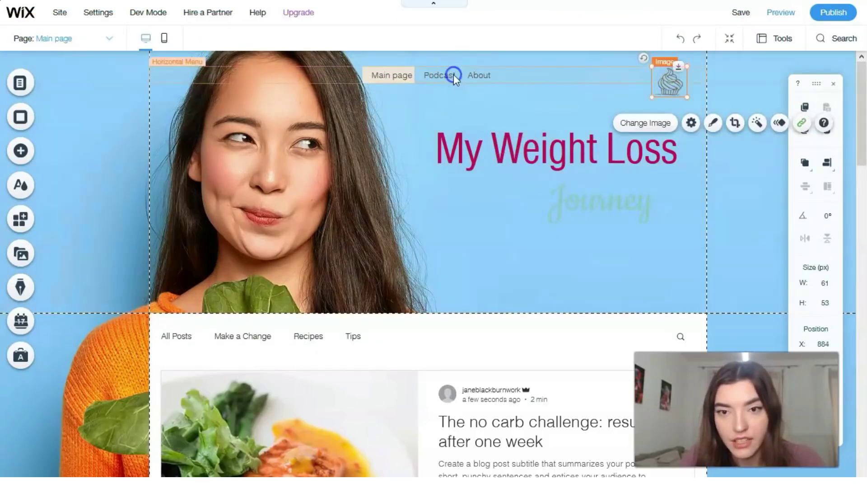
{"action": "left_click", "coordinate": [453, 74]}
{"action": "left_click_drag", "start_coordinate": [474, 74], "coordinate": [590, 83]}
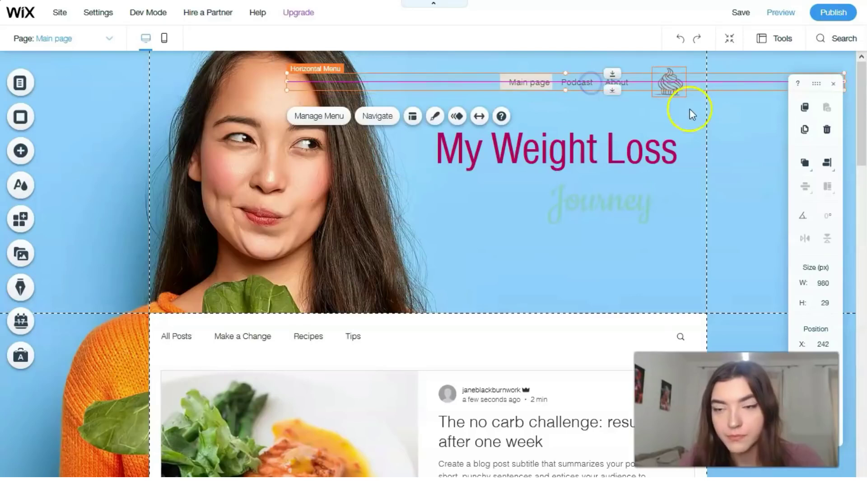
{"action": "left_click", "coordinate": [448, 200]}
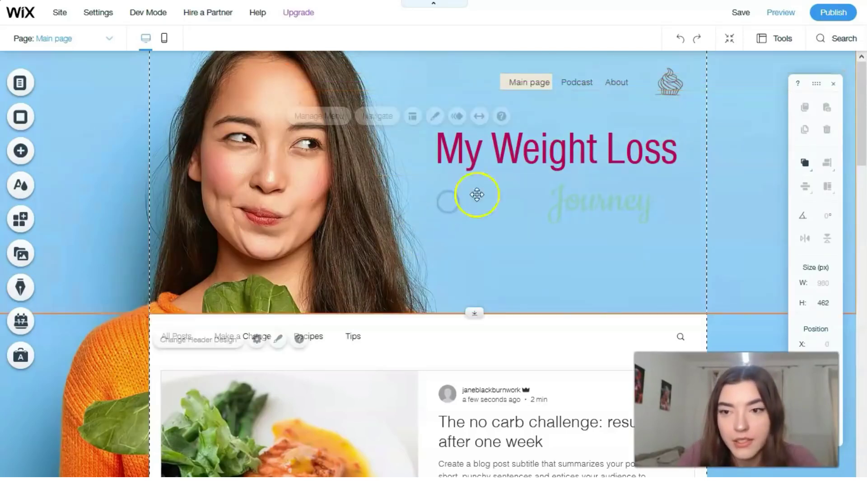
{"action": "left_click", "coordinate": [538, 79]}
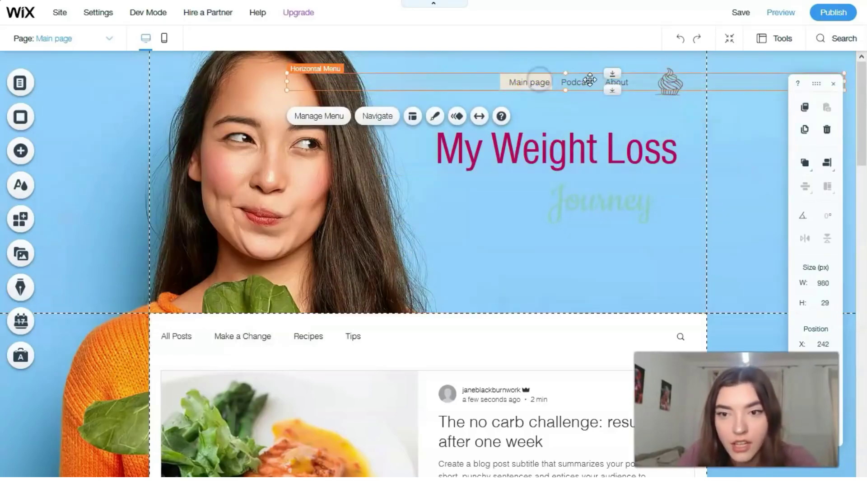
{"action": "left_click_drag", "start_coordinate": [586, 84], "coordinate": [571, 83]}
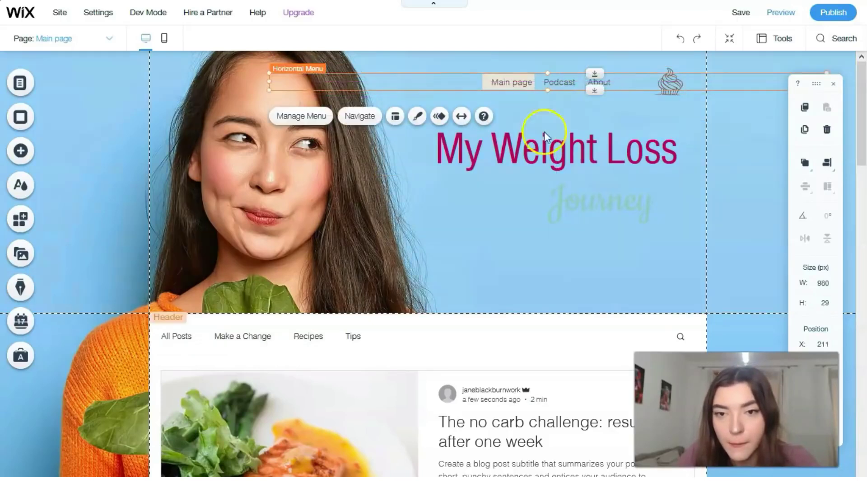
Step: Narrow the "My Weight Loss" title's text box from its left edge to about 565 px wide
{"action": "left_click", "coordinate": [564, 149]}
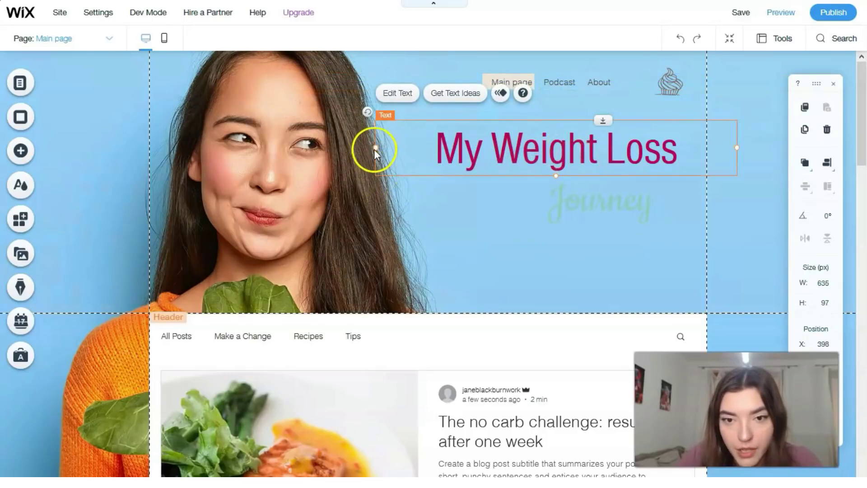
{"action": "left_click_drag", "start_coordinate": [380, 146], "coordinate": [414, 145]}
{"action": "left_click", "coordinate": [490, 145]}
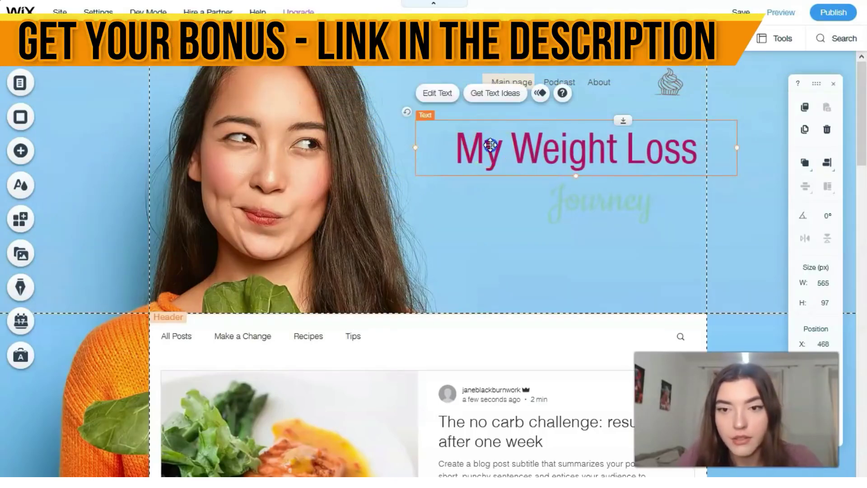
Step: Change the "My Weight Loss" title's font to Open Sans and its size to 42 px
{"action": "left_click", "coordinate": [437, 96]}
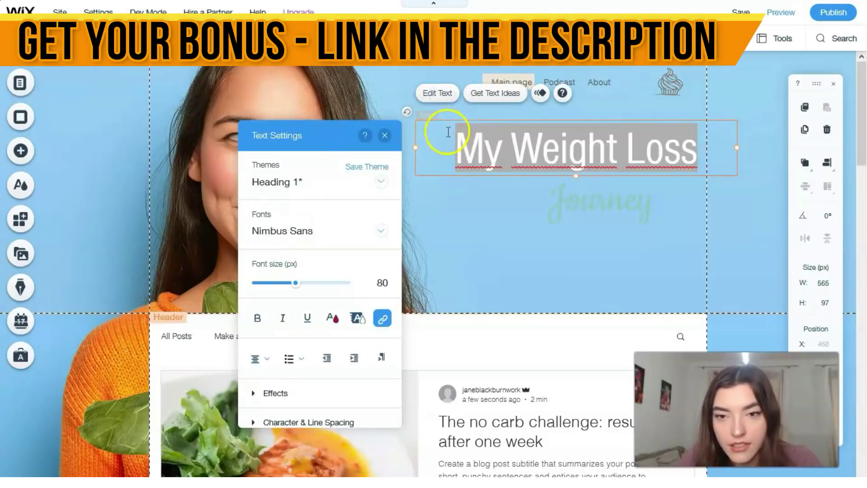
{"action": "left_click_drag", "start_coordinate": [294, 284], "coordinate": [285, 284]}
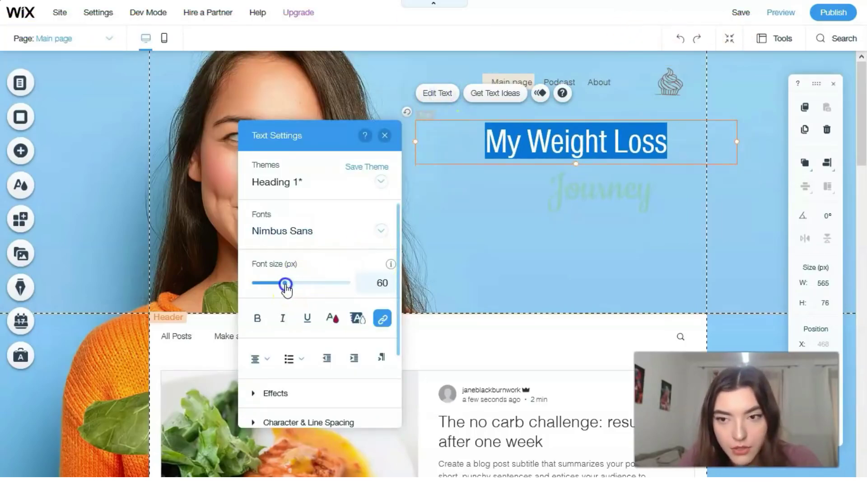
{"action": "left_click", "coordinate": [375, 229]}
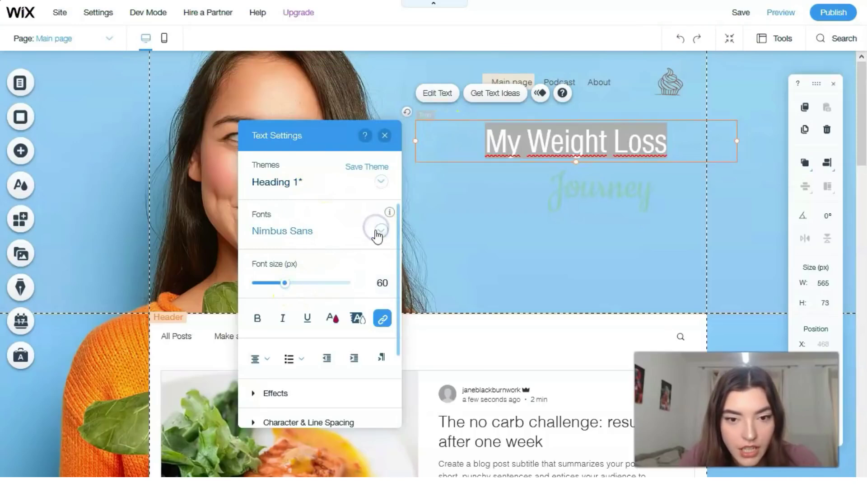
{"action": "left_click", "coordinate": [302, 294]}
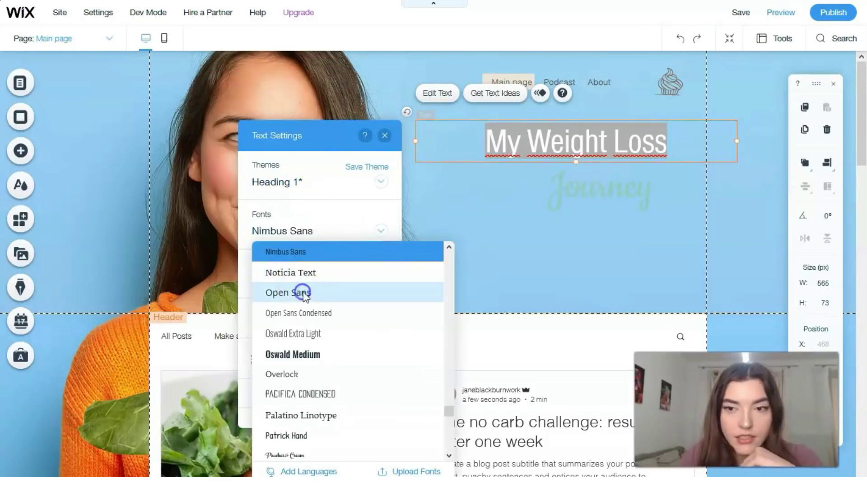
{"action": "left_click_drag", "start_coordinate": [284, 283], "coordinate": [275, 285]}
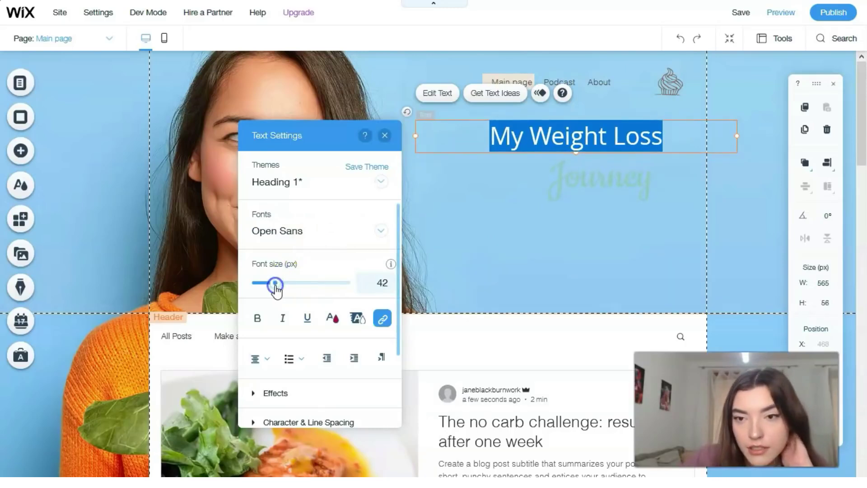
{"action": "left_click", "coordinate": [586, 170]}
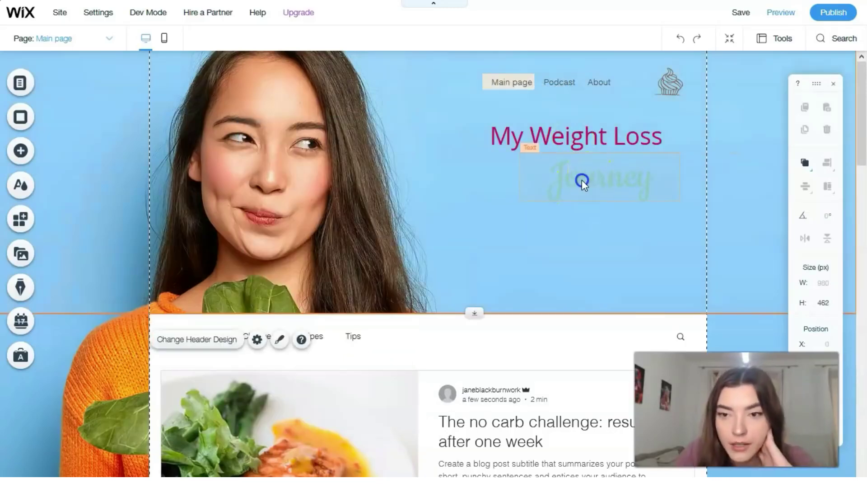
Step: Restyle the Journey text beneath the title with white color and a smaller font size
{"action": "left_click", "coordinate": [582, 180]}
{"action": "mouse_move", "coordinate": [558, 179]}
{"action": "left_mouse_down"}
{"action": "mouse_move", "coordinate": [547, 180]}
{"action": "mouse_move", "coordinate": [561, 182]}
{"action": "left_mouse_up"}
{"action": "left_click", "coordinate": [519, 125]}
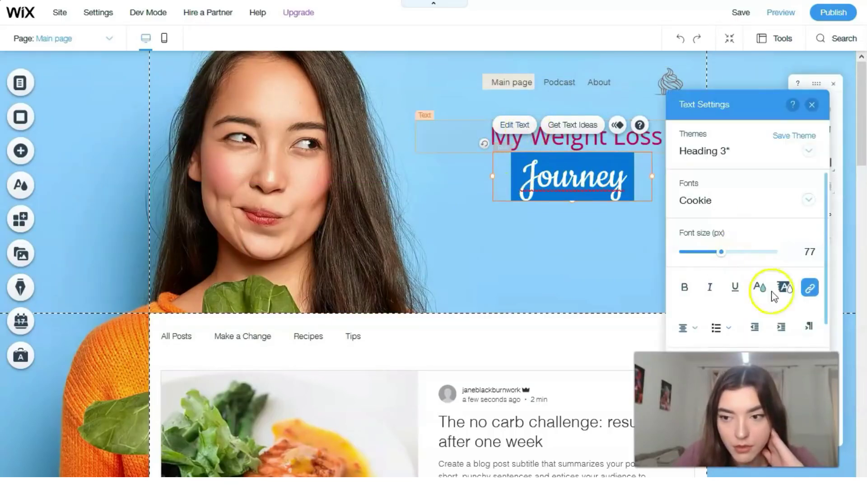
{"action": "left_click", "coordinate": [760, 289]}
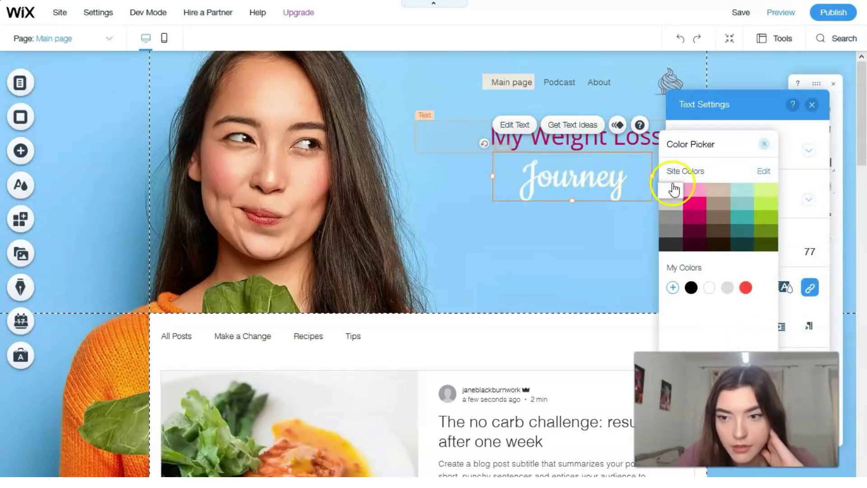
{"action": "left_click", "coordinate": [764, 143]}
{"action": "left_click_drag", "start_coordinate": [721, 252], "coordinate": [713, 253]}
{"action": "left_click", "coordinate": [613, 237]}
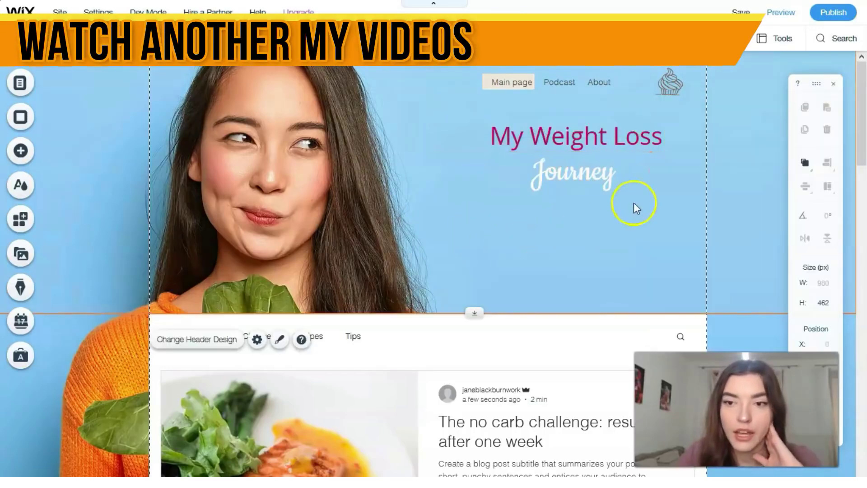
Step: Move the Journey text lower in the header and bring the "My Weight Loss" title down just above it
{"action": "left_click_drag", "start_coordinate": [610, 177], "coordinate": [610, 222]}
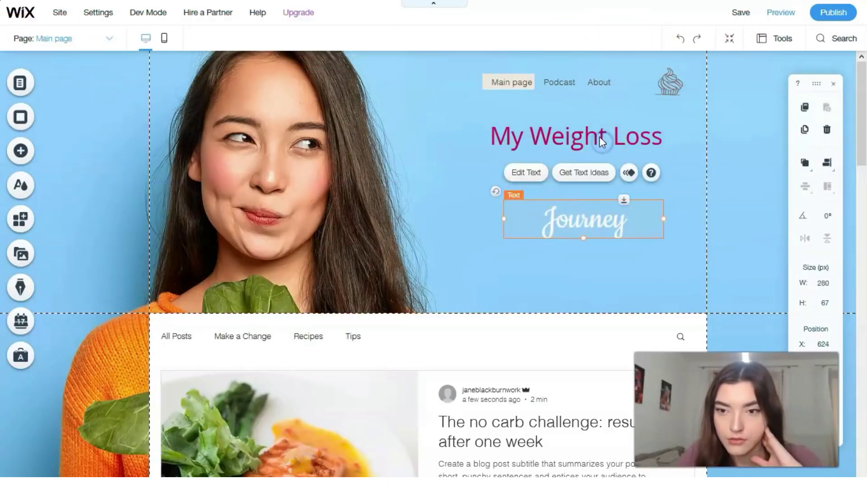
{"action": "left_click", "coordinate": [600, 138]}
{"action": "left_click_drag", "start_coordinate": [605, 155], "coordinate": [585, 171]}
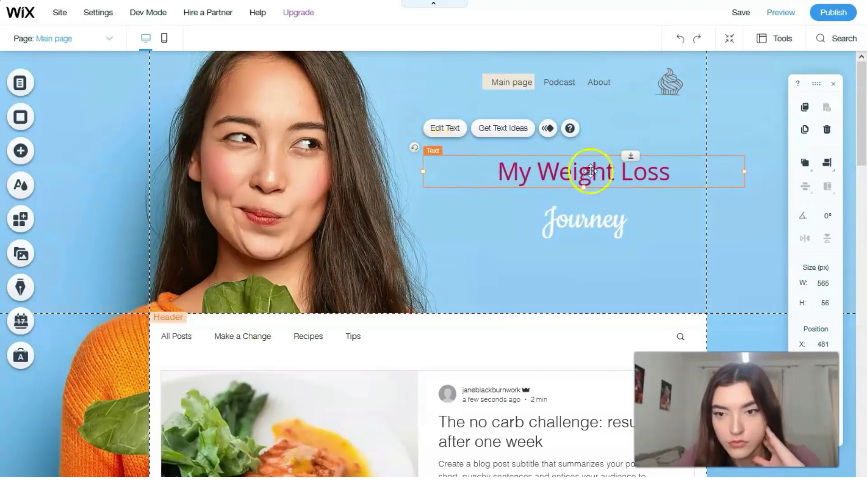
Step: Restyle the "My Weight Loss" title with the Oswald Medium font at 59 px
{"action": "left_click", "coordinate": [456, 128]}
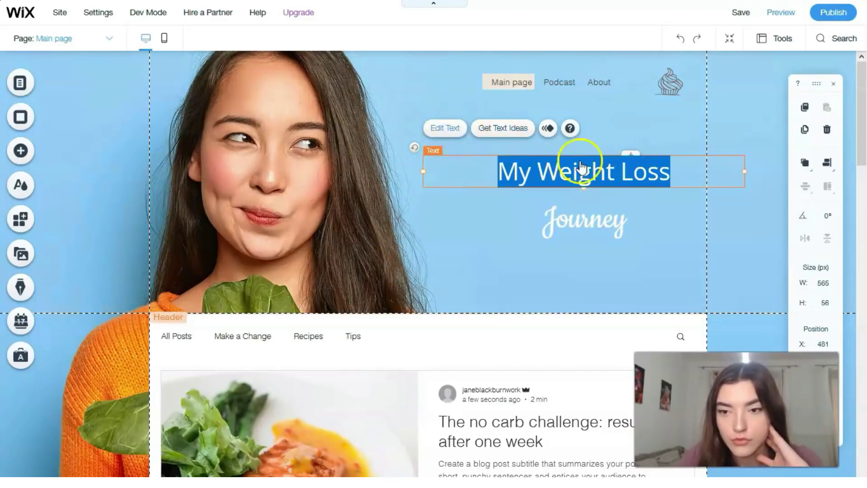
{"action": "left_click", "coordinate": [443, 128]}
{"action": "left_click_drag", "start_coordinate": [280, 255], "coordinate": [296, 258]}
{"action": "left_click_drag", "start_coordinate": [291, 256], "coordinate": [290, 253]}
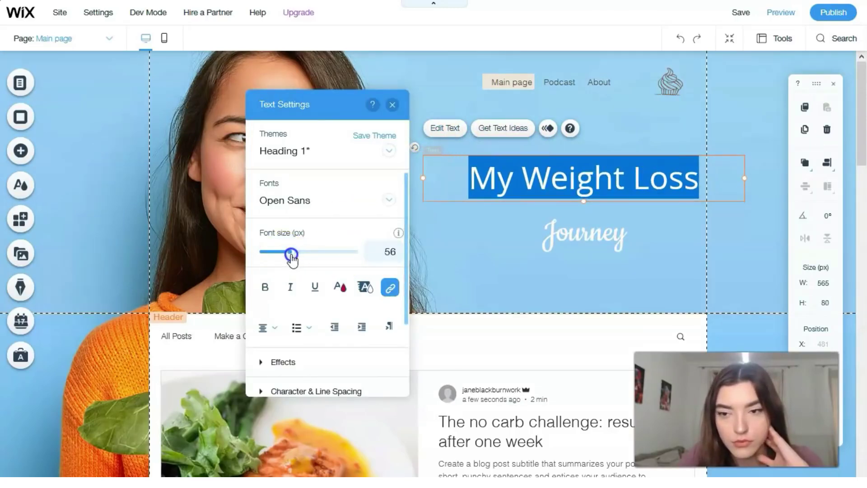
{"action": "left_click", "coordinate": [389, 199]}
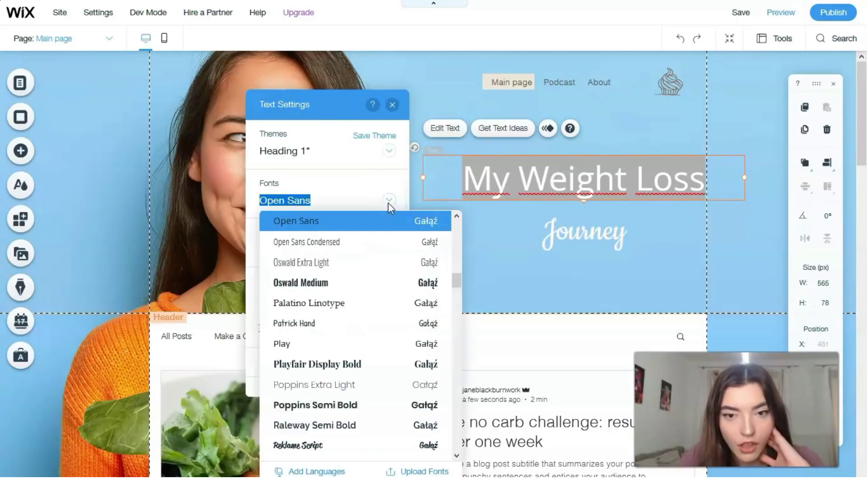
{"action": "left_click", "coordinate": [332, 283]}
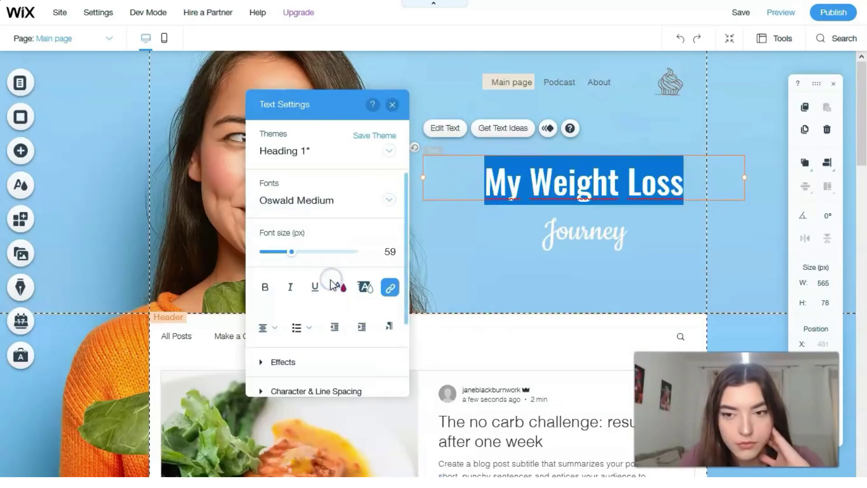
{"action": "left_click", "coordinate": [395, 105]}
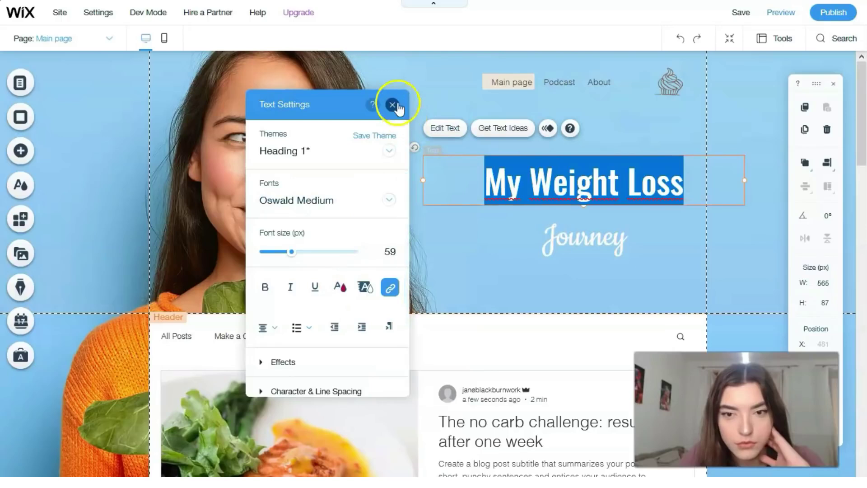
Step: Move the Journey text up so it sits just beneath the "My Weight Loss" title
{"action": "left_click", "coordinate": [506, 261]}
{"action": "left_click", "coordinate": [592, 240]}
{"action": "left_click_drag", "start_coordinate": [594, 241], "coordinate": [594, 232]}
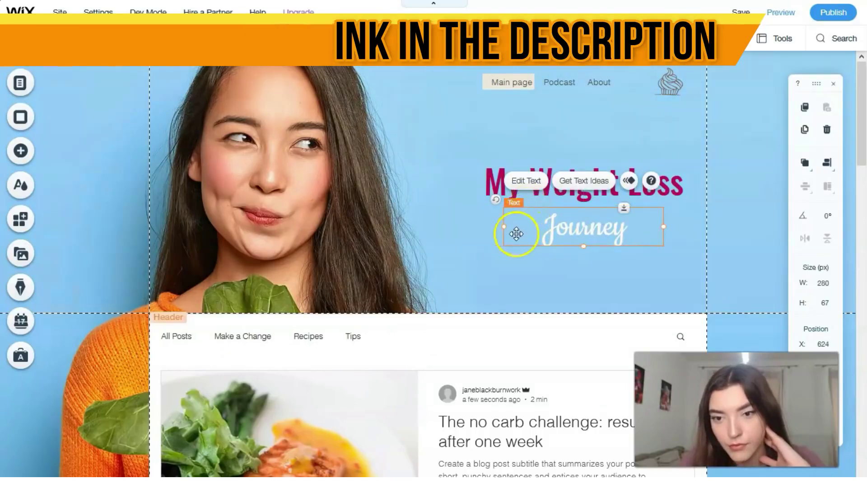
{"action": "left_click_drag", "start_coordinate": [509, 228], "coordinate": [510, 228]}
{"action": "left_click", "coordinate": [727, 226]}
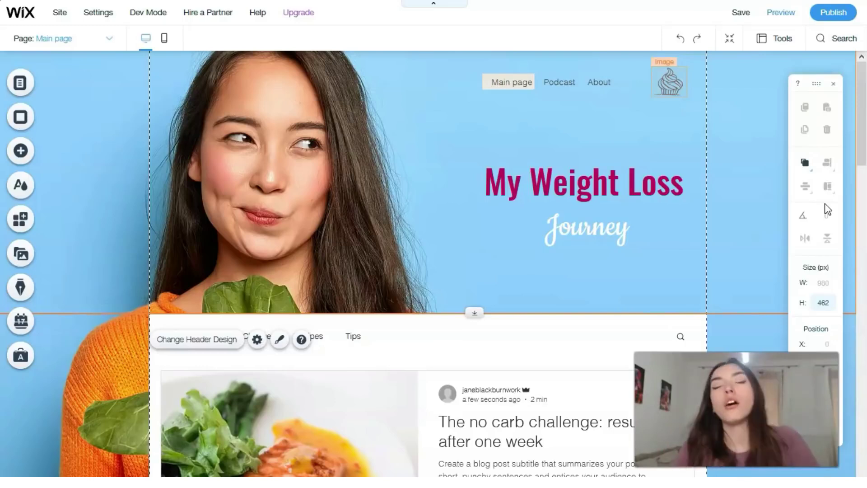
Step: Open the settings of the blog feed on the main page
{"action": "scroll", "coordinate": [749, 187], "scroll_direction": "down", "scroll_amount": 4}
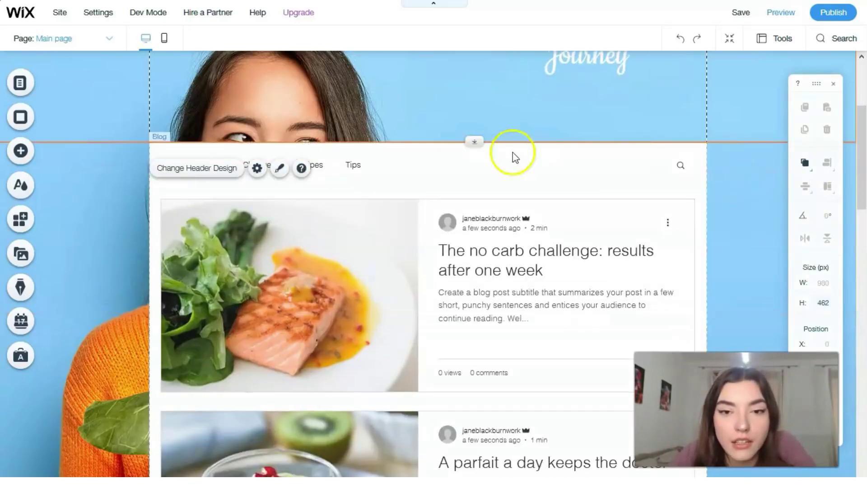
{"action": "scroll", "coordinate": [406, 172], "scroll_direction": "down", "scroll_amount": 1}
{"action": "scroll", "coordinate": [416, 180], "scroll_direction": "up", "scroll_amount": 5}
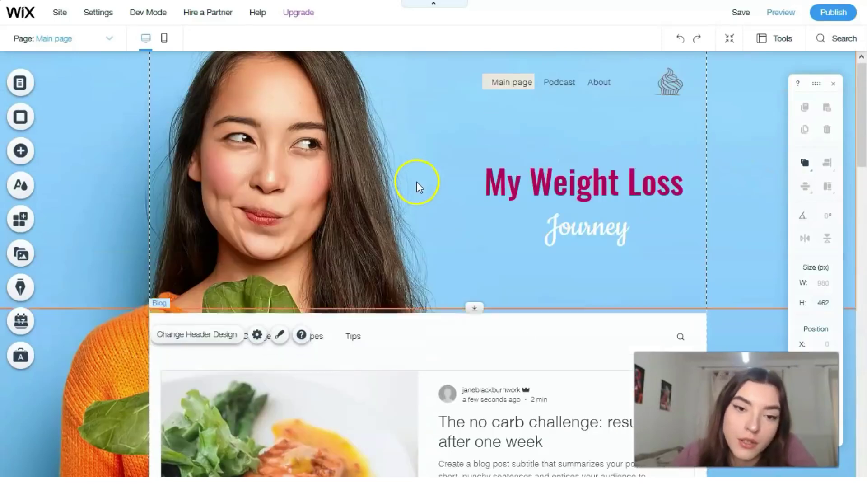
{"action": "scroll", "coordinate": [416, 183], "scroll_direction": "down", "scroll_amount": 1}
{"action": "scroll", "coordinate": [361, 316], "scroll_direction": "down", "scroll_amount": 4}
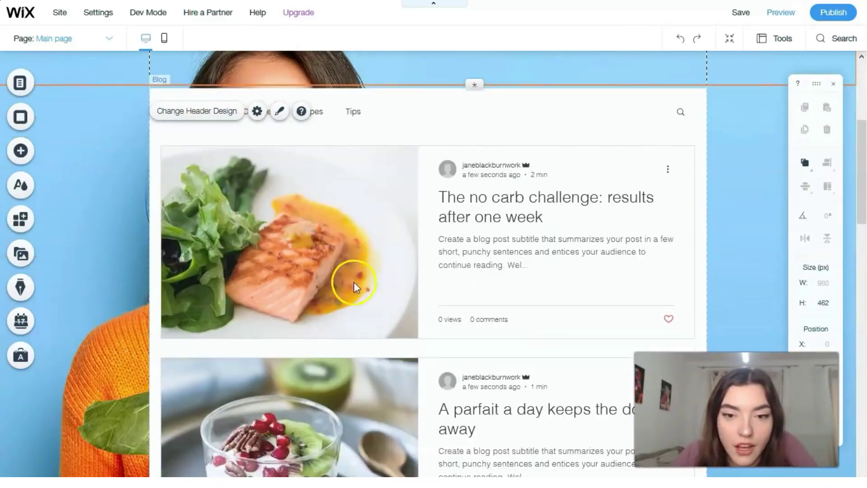
{"action": "right_click", "coordinate": [596, 122]}
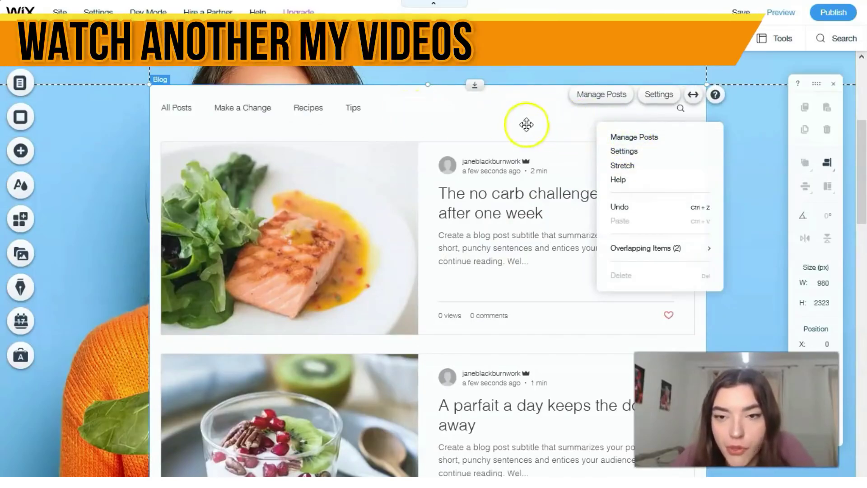
{"action": "left_click", "coordinate": [538, 110]}
{"action": "double_click", "coordinate": [539, 110]}
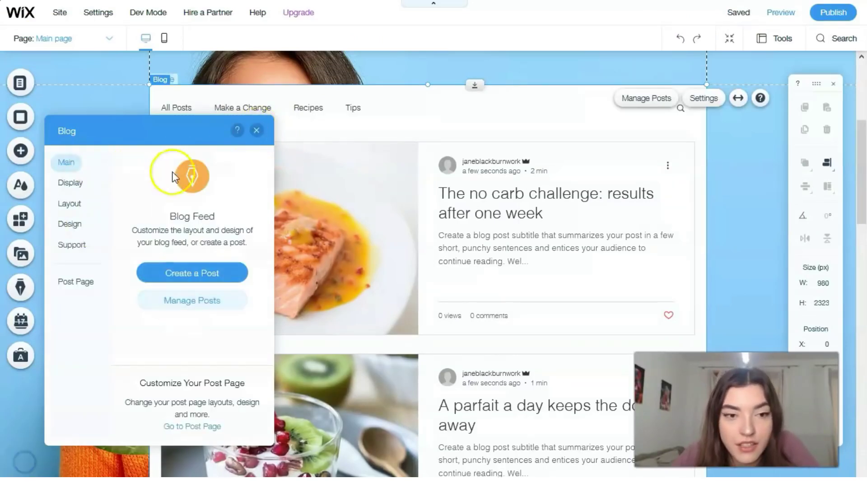
Step: Open the blog's post manager and look through the list of published posts
{"action": "left_click", "coordinate": [167, 306]}
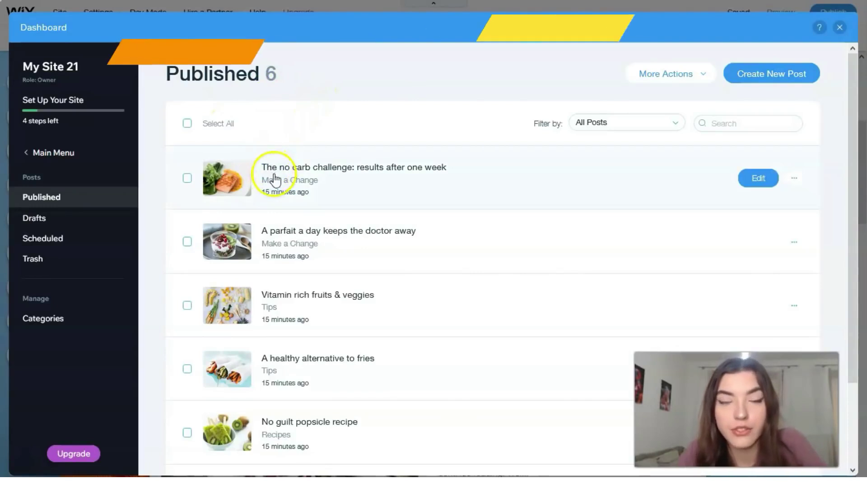
{"action": "scroll", "coordinate": [261, 184], "scroll_direction": "down", "scroll_amount": 2}
{"action": "scroll", "coordinate": [262, 194], "scroll_direction": "up", "scroll_amount": 2}
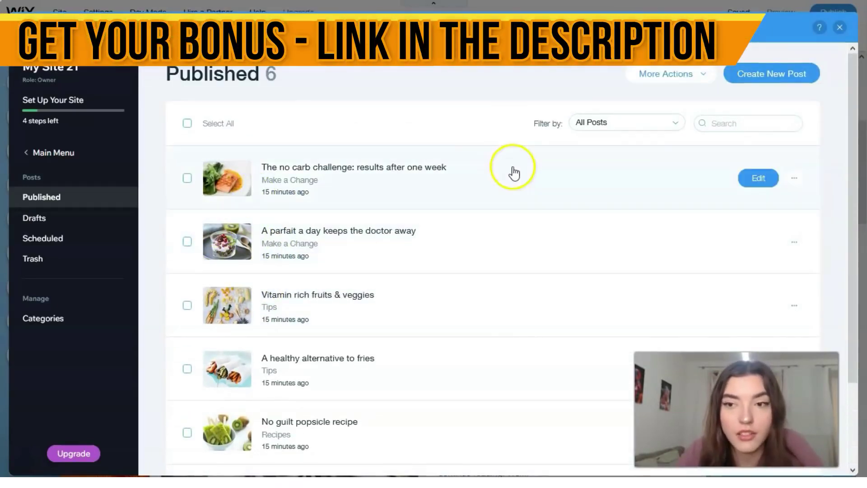
{"action": "scroll", "coordinate": [510, 173], "scroll_direction": "down", "scroll_amount": 2}
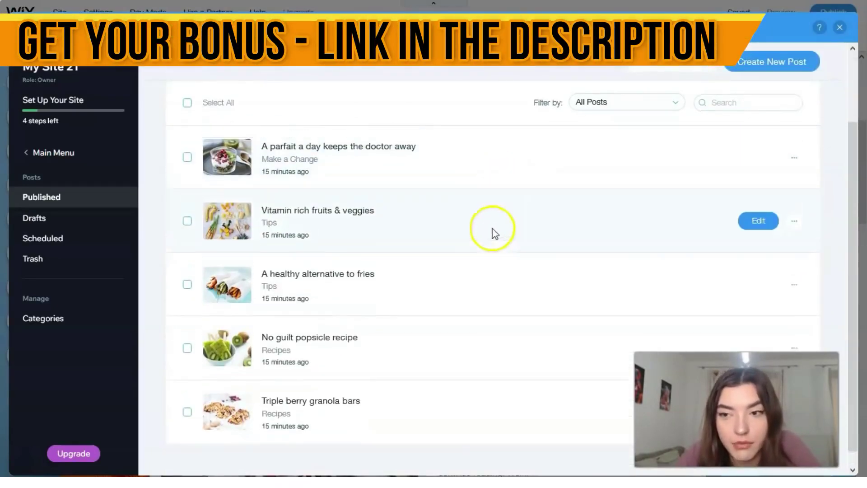
{"action": "scroll", "coordinate": [497, 203], "scroll_direction": "up", "scroll_amount": 3}
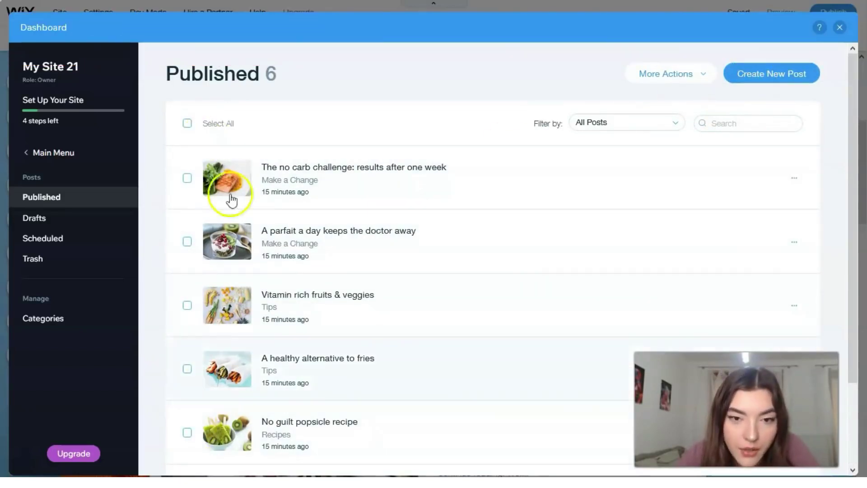
Step: Open the post "The no carb challenge: results after one week", review its content, and return to the site editor
{"action": "left_click", "coordinate": [229, 176]}
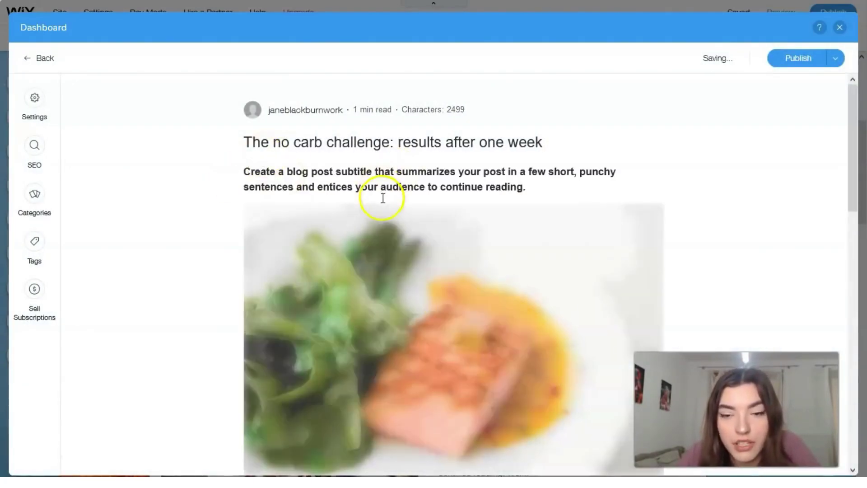
{"action": "scroll", "coordinate": [379, 199], "scroll_direction": "down", "scroll_amount": 4}
{"action": "scroll", "coordinate": [377, 200], "scroll_direction": "down", "scroll_amount": 10}
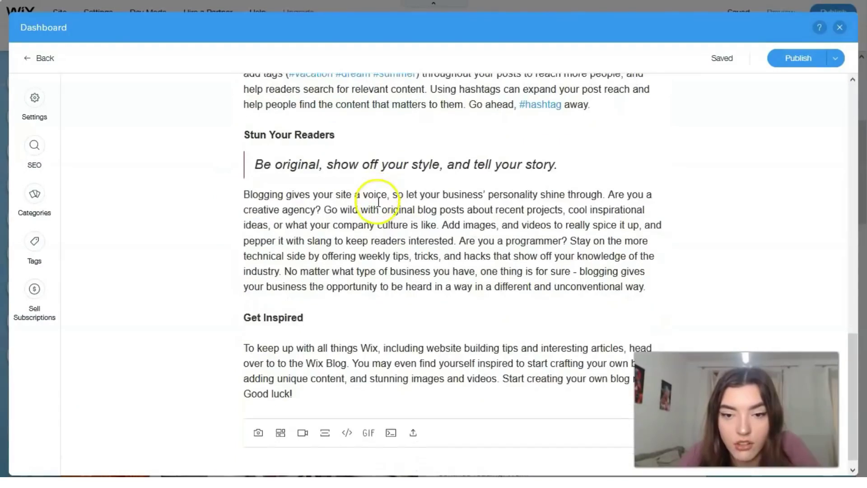
{"action": "scroll", "coordinate": [378, 201], "scroll_direction": "up", "scroll_amount": 10}
{"action": "scroll", "coordinate": [376, 201], "scroll_direction": "up", "scroll_amount": 4}
{"action": "scroll", "coordinate": [375, 201], "scroll_direction": "down", "scroll_amount": 4}
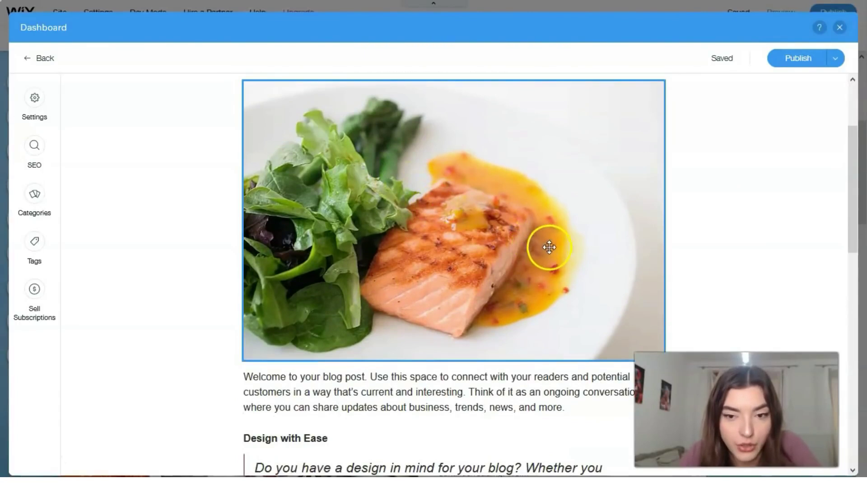
{"action": "scroll", "coordinate": [554, 253], "scroll_direction": "down", "scroll_amount": 8}
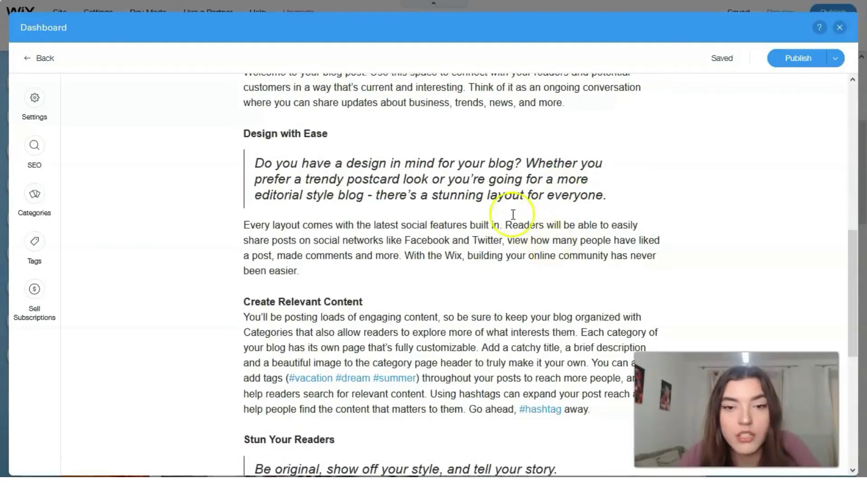
{"action": "scroll", "coordinate": [352, 181], "scroll_direction": "down", "scroll_amount": 1}
{"action": "scroll", "coordinate": [316, 192], "scroll_direction": "down", "scroll_amount": 5}
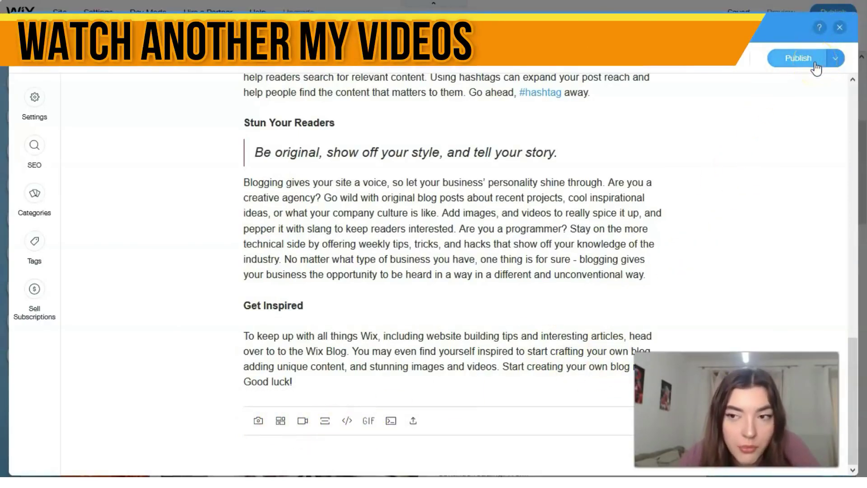
{"action": "left_click", "coordinate": [839, 28]}
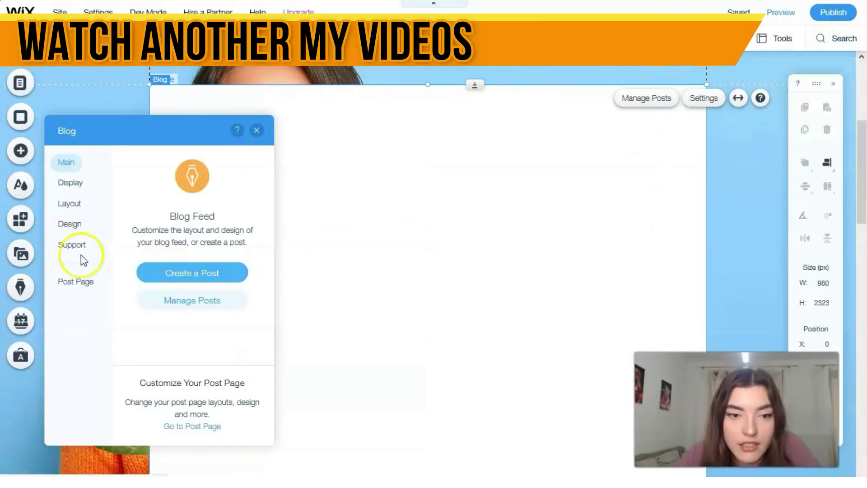
Step: Examine the blog feed's design options for posts, including the category feed, title style and color, and border settings
{"action": "left_click", "coordinate": [69, 224]}
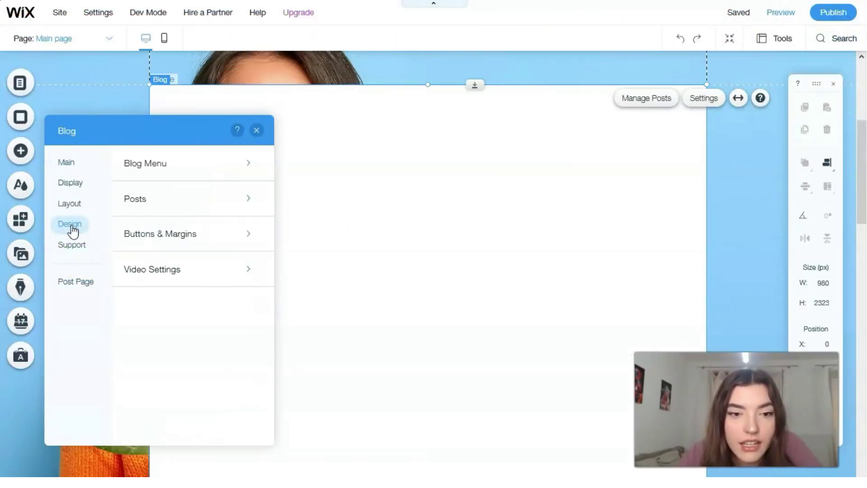
{"action": "left_click", "coordinate": [248, 198]}
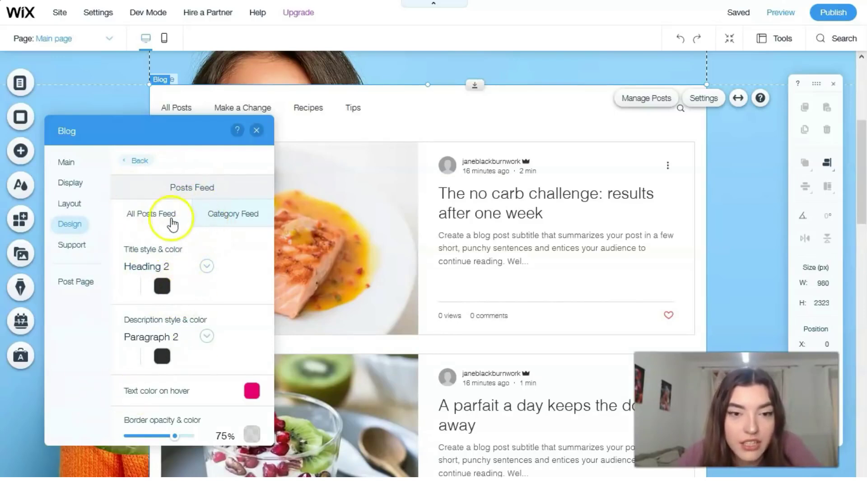
{"action": "left_click", "coordinate": [224, 217]}
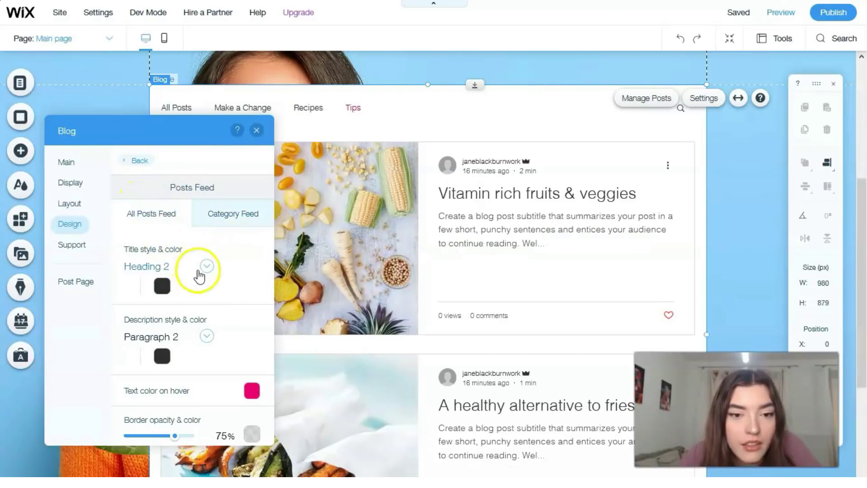
{"action": "left_click", "coordinate": [161, 289]}
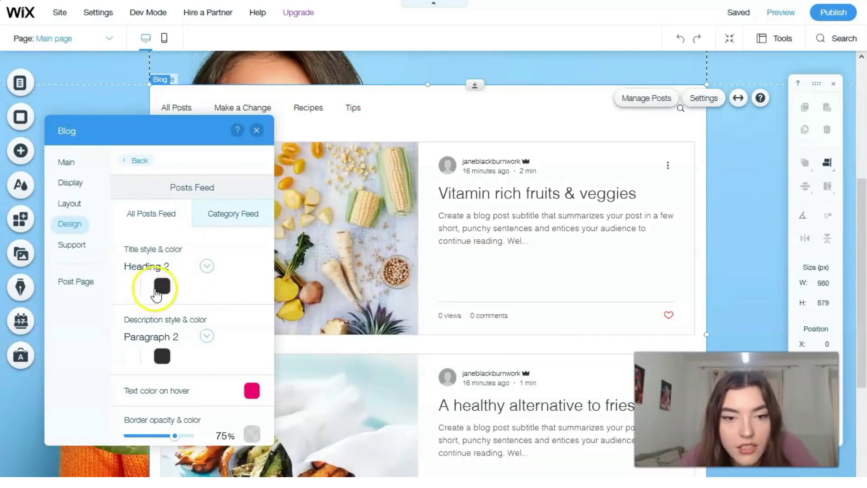
{"action": "left_click", "coordinate": [195, 309]}
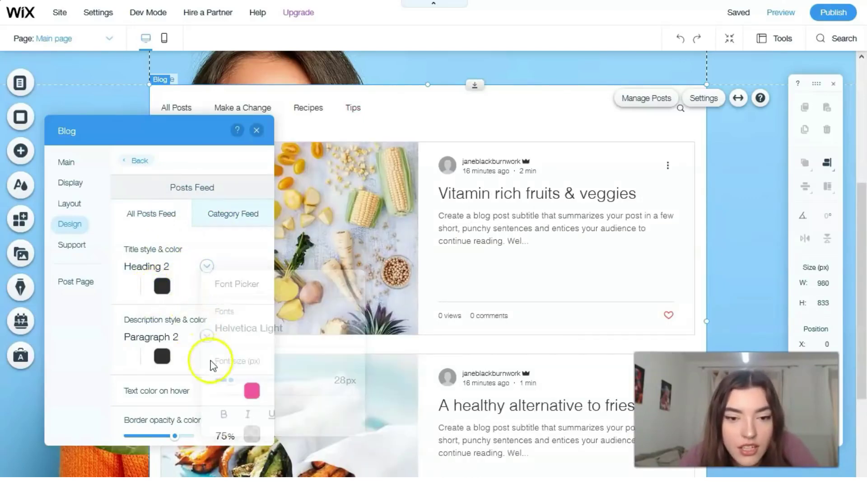
{"action": "scroll", "coordinate": [226, 347], "scroll_direction": "down", "scroll_amount": 3}
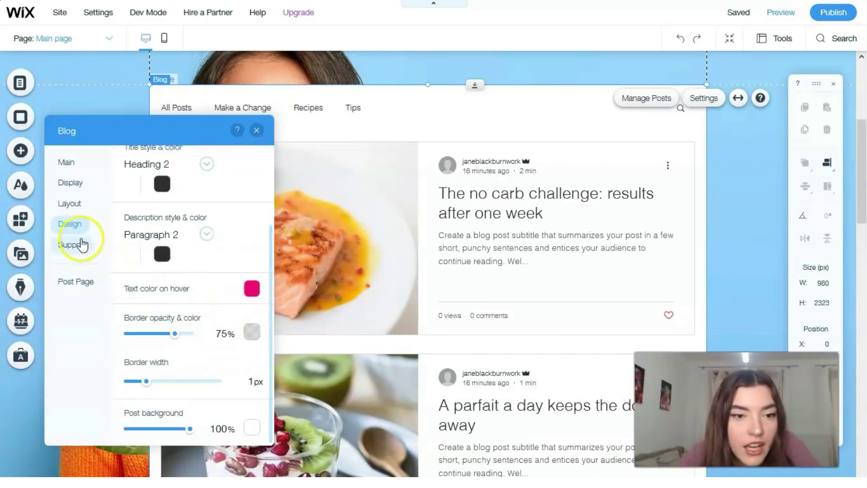
Step: Try the Editorial layout for the All Posts feed and check how the posts are arranged
{"action": "left_click", "coordinate": [63, 207]}
{"action": "left_click", "coordinate": [179, 242]}
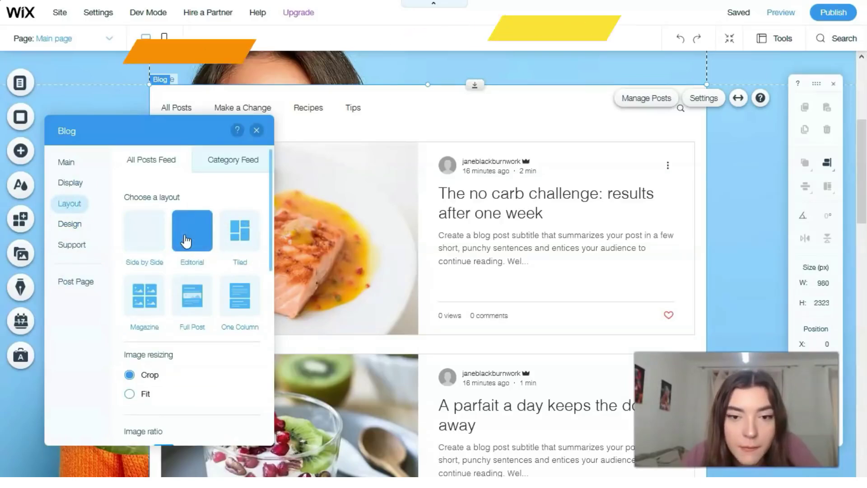
{"action": "left_click", "coordinate": [194, 241]}
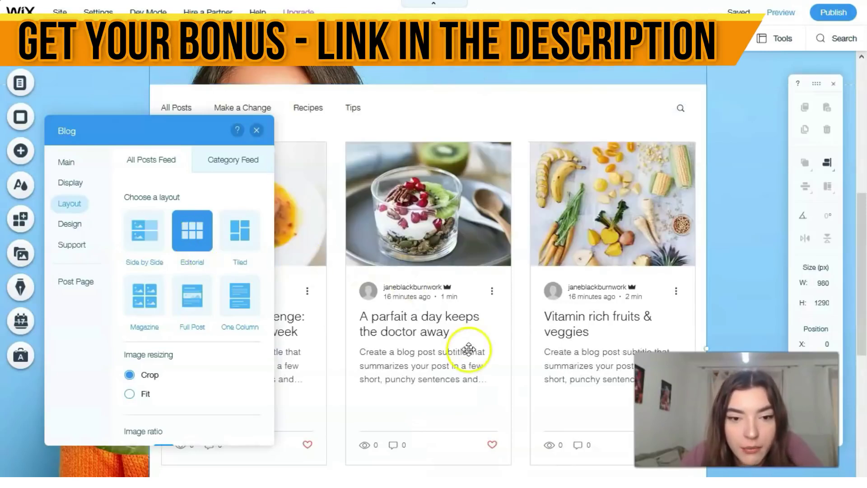
{"action": "scroll", "coordinate": [467, 348], "scroll_direction": "down", "scroll_amount": 3}
{"action": "scroll", "coordinate": [467, 348], "scroll_direction": "down", "scroll_amount": 6}
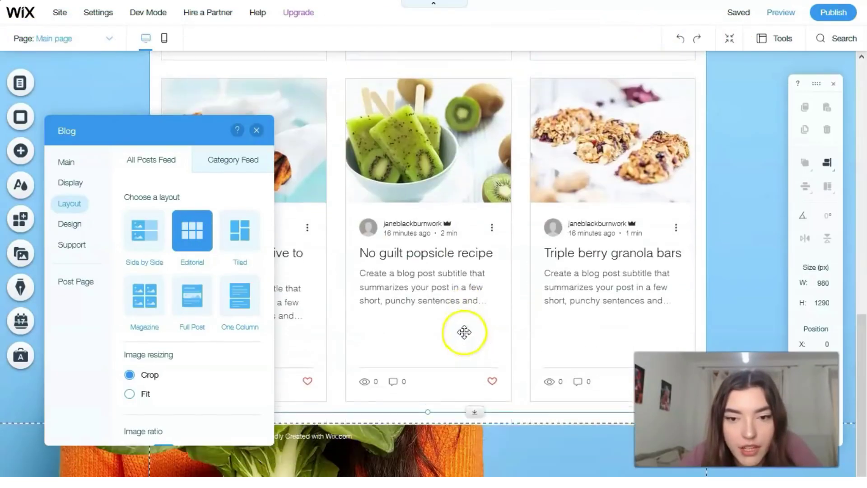
{"action": "scroll", "coordinate": [406, 289], "scroll_direction": "up", "scroll_amount": 1}
Step: Apply the Tiled layout to the All Posts feed and review the posts on the page
{"action": "left_click", "coordinate": [242, 234]}
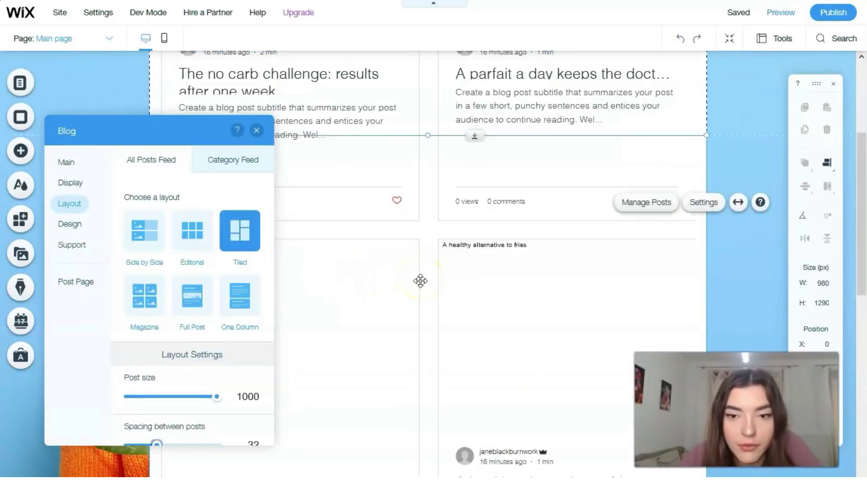
{"action": "scroll", "coordinate": [420, 276], "scroll_direction": "up", "scroll_amount": 6}
{"action": "scroll", "coordinate": [420, 286], "scroll_direction": "up", "scroll_amount": 3}
{"action": "scroll", "coordinate": [420, 287], "scroll_direction": "down", "scroll_amount": 5}
{"action": "scroll", "coordinate": [420, 288], "scroll_direction": "down", "scroll_amount": 10}
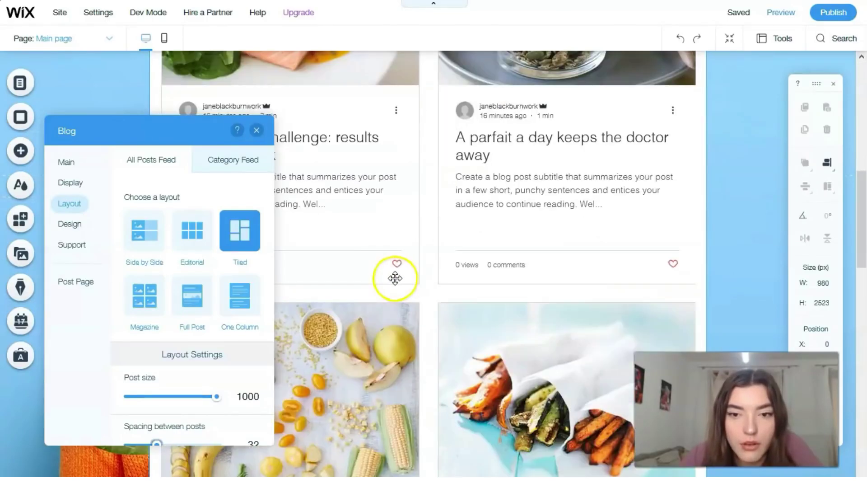
{"action": "scroll", "coordinate": [400, 281], "scroll_direction": "down", "scroll_amount": 12}
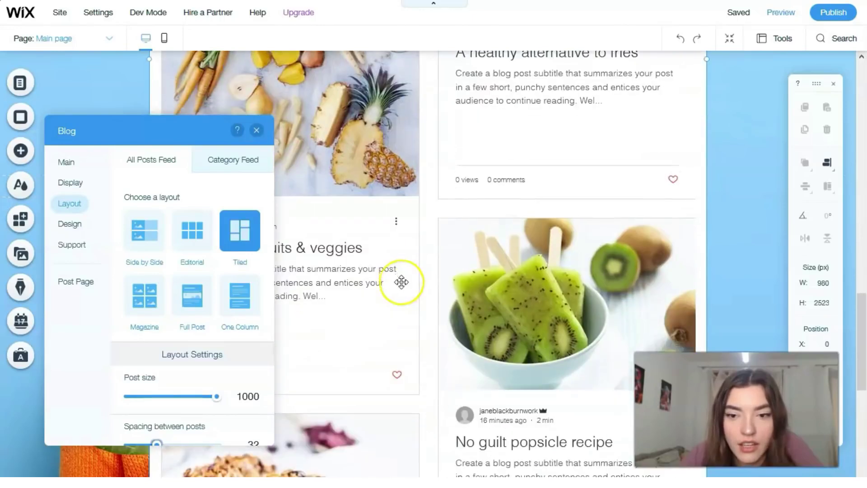
{"action": "scroll", "coordinate": [401, 281], "scroll_direction": "up", "scroll_amount": 10}
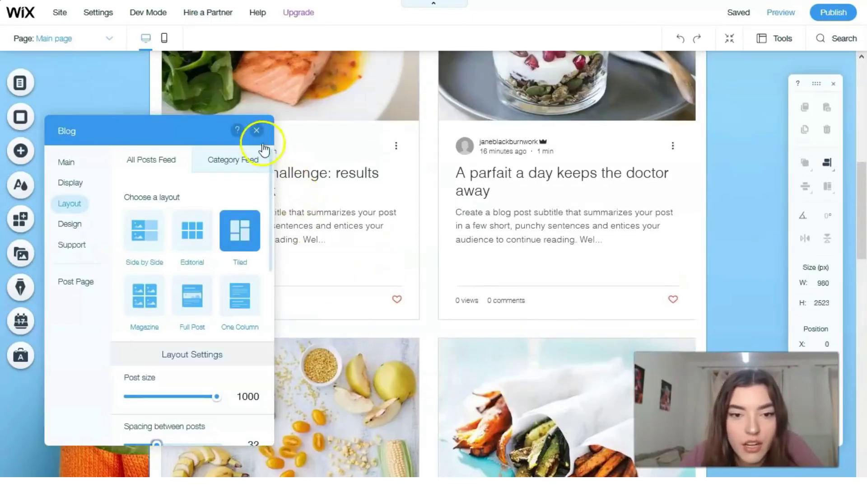
Step: Close the blog settings and move the blog feed down the main page to leave a gap beneath the header
{"action": "left_click", "coordinate": [256, 130]}
{"action": "scroll", "coordinate": [519, 300], "scroll_direction": "up", "scroll_amount": 1}
{"action": "scroll", "coordinate": [517, 303], "scroll_direction": "up", "scroll_amount": 6}
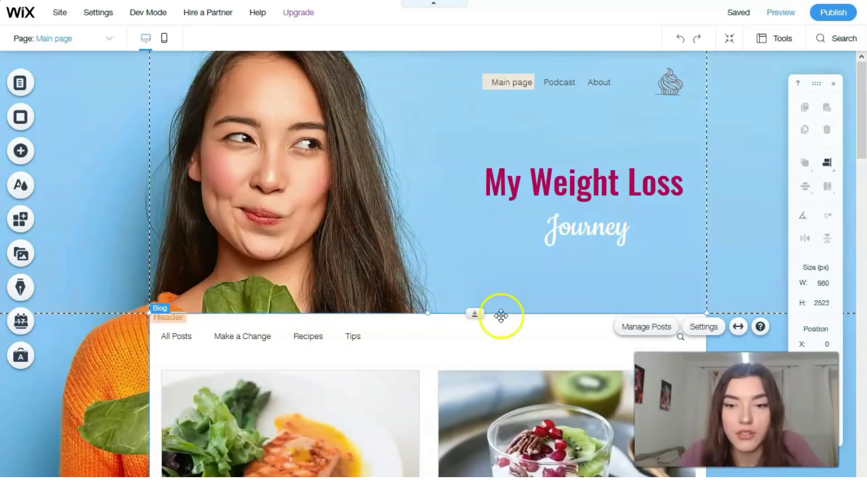
{"action": "left_click_drag", "start_coordinate": [500, 313], "coordinate": [476, 313]}
{"action": "left_click_drag", "start_coordinate": [476, 347], "coordinate": [441, 283]}
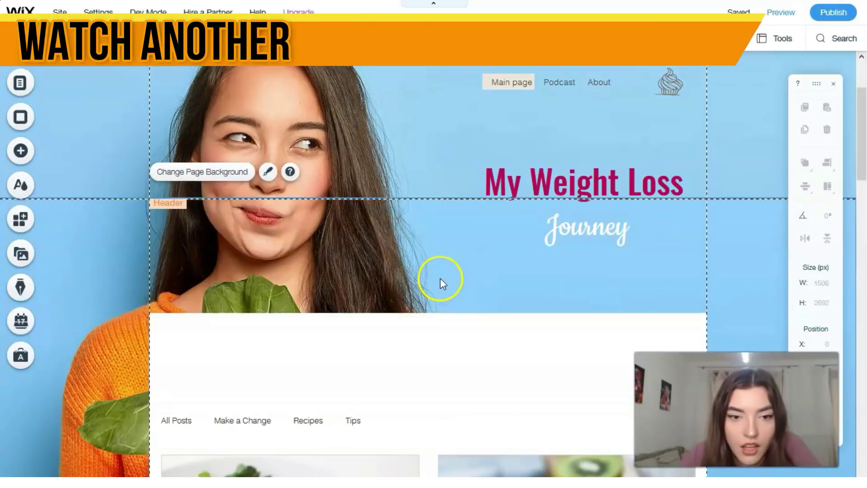
{"action": "scroll", "coordinate": [435, 276], "scroll_direction": "down", "scroll_amount": 3}
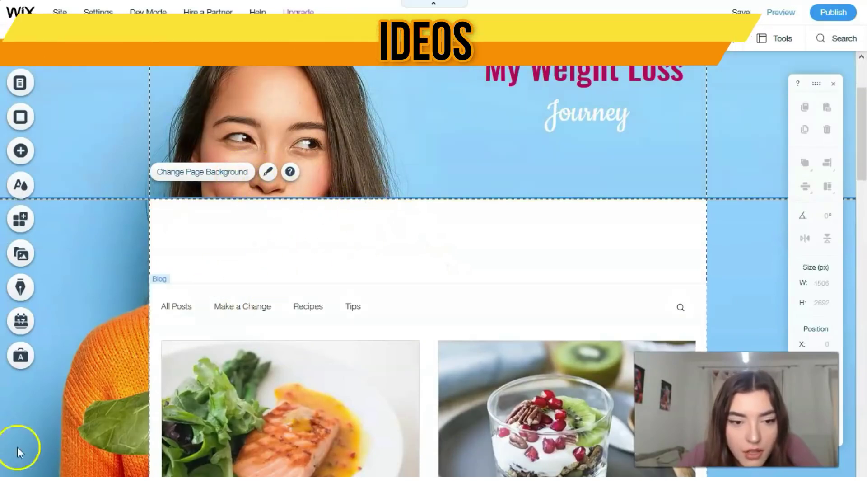
Step: Stretch the blog feed to the full page width and review how its posts are arranged down to the footer
{"action": "scroll", "coordinate": [570, 266], "scroll_direction": "up", "scroll_amount": 2}
{"action": "left_click", "coordinate": [569, 266]}
{"action": "scroll", "coordinate": [564, 268], "scroll_direction": "down", "scroll_amount": 4}
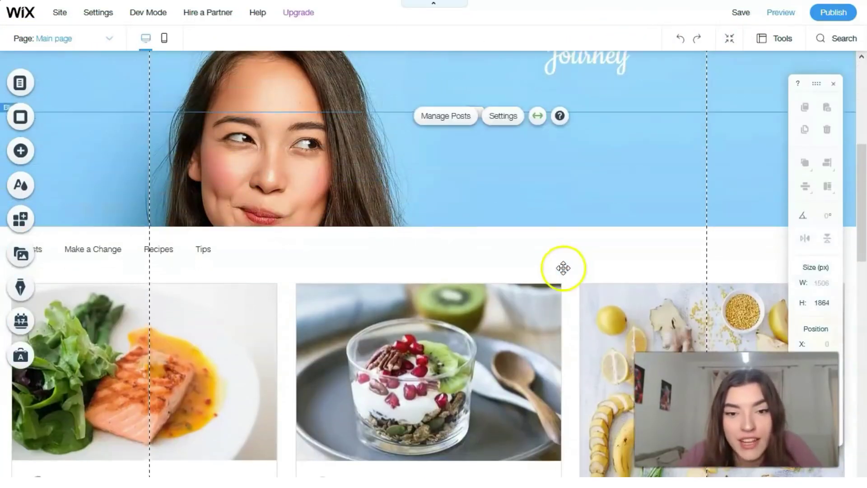
{"action": "scroll", "coordinate": [563, 268], "scroll_direction": "down", "scroll_amount": 10}
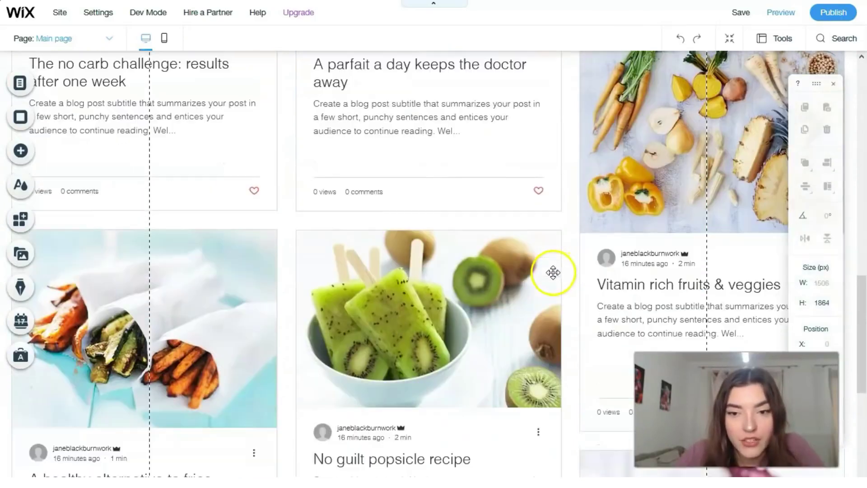
{"action": "scroll", "coordinate": [552, 272], "scroll_direction": "down", "scroll_amount": 5}
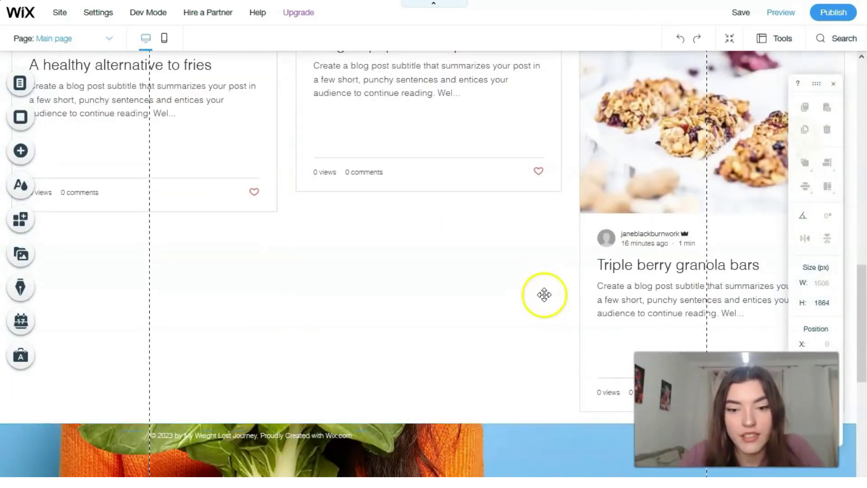
{"action": "scroll", "coordinate": [544, 295], "scroll_direction": "up", "scroll_amount": 15}
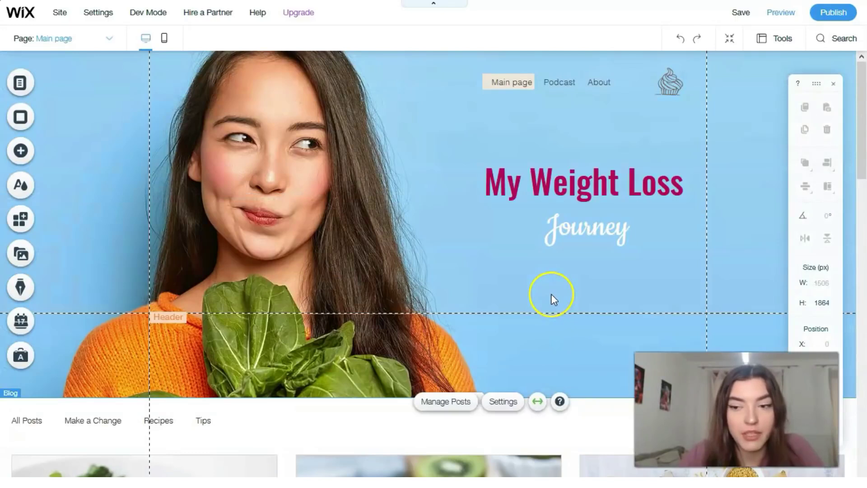